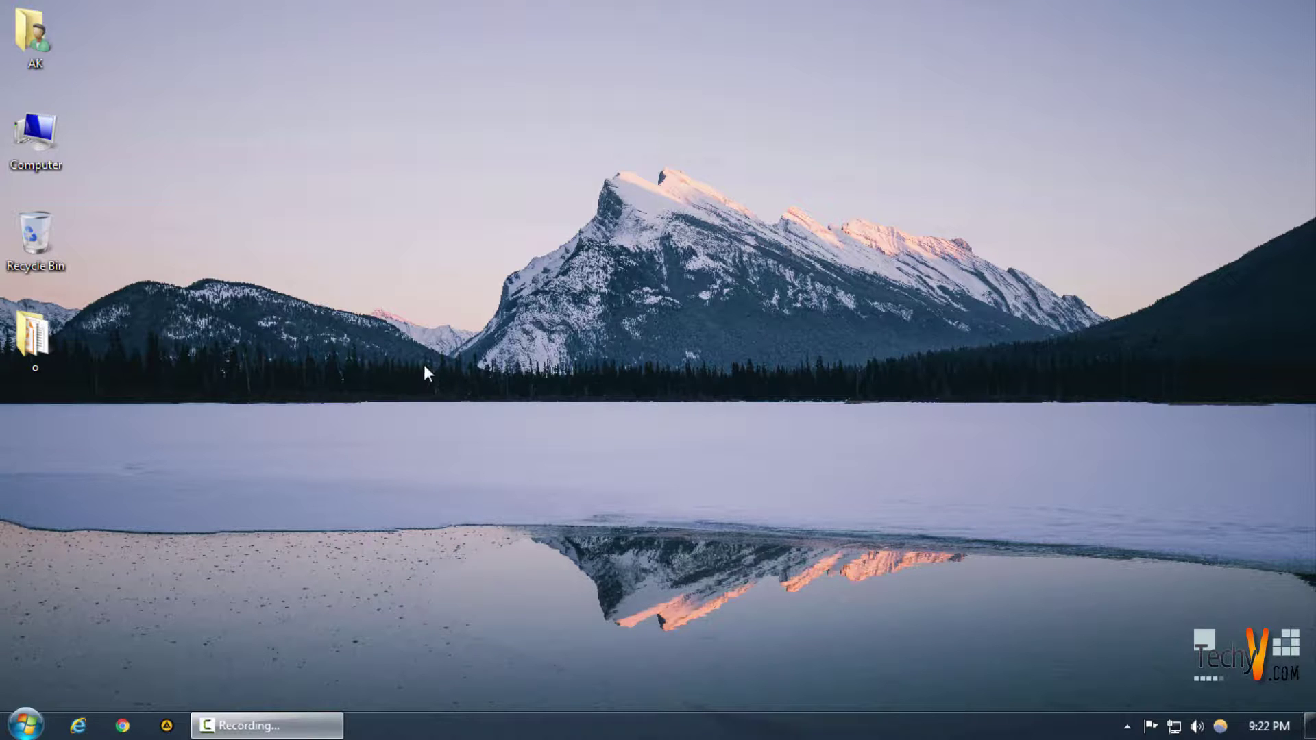
Launch Adobe Photoshop from the Start menu's All Programs list.
left_click(25, 724)
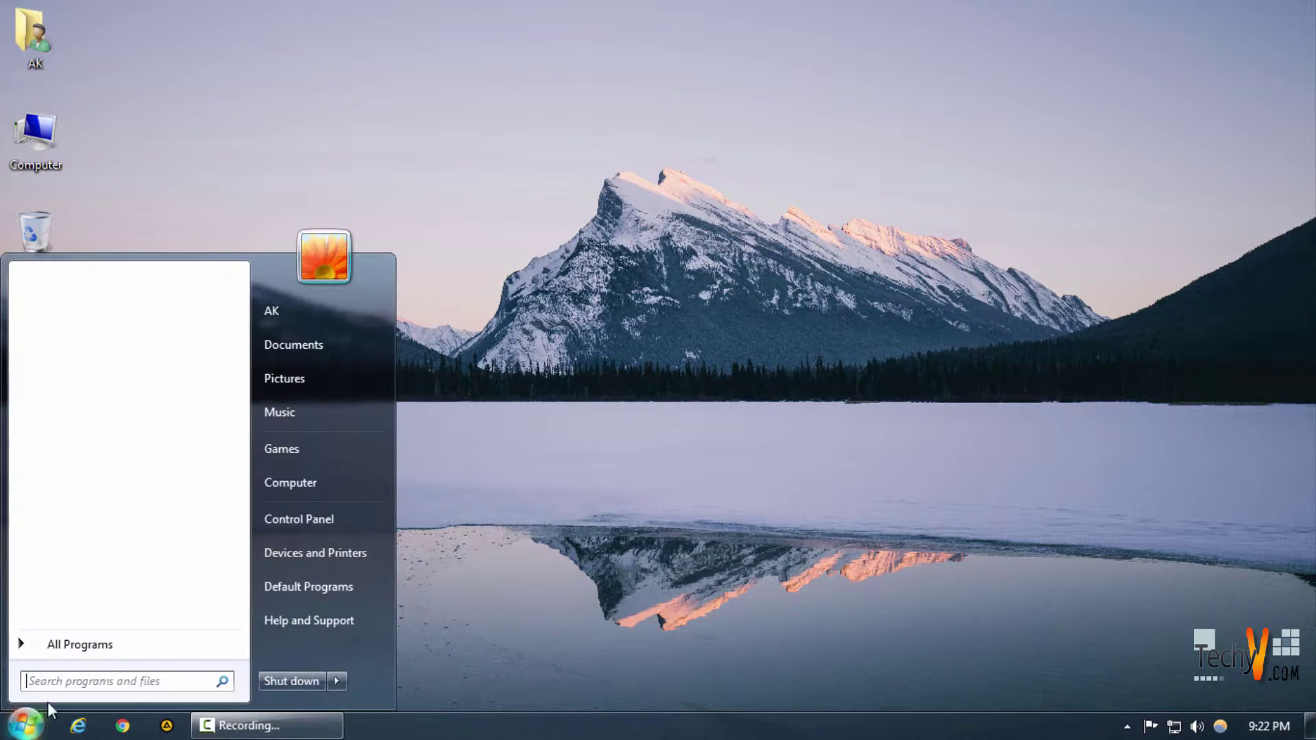
left_click(96, 644)
left_click(105, 361)
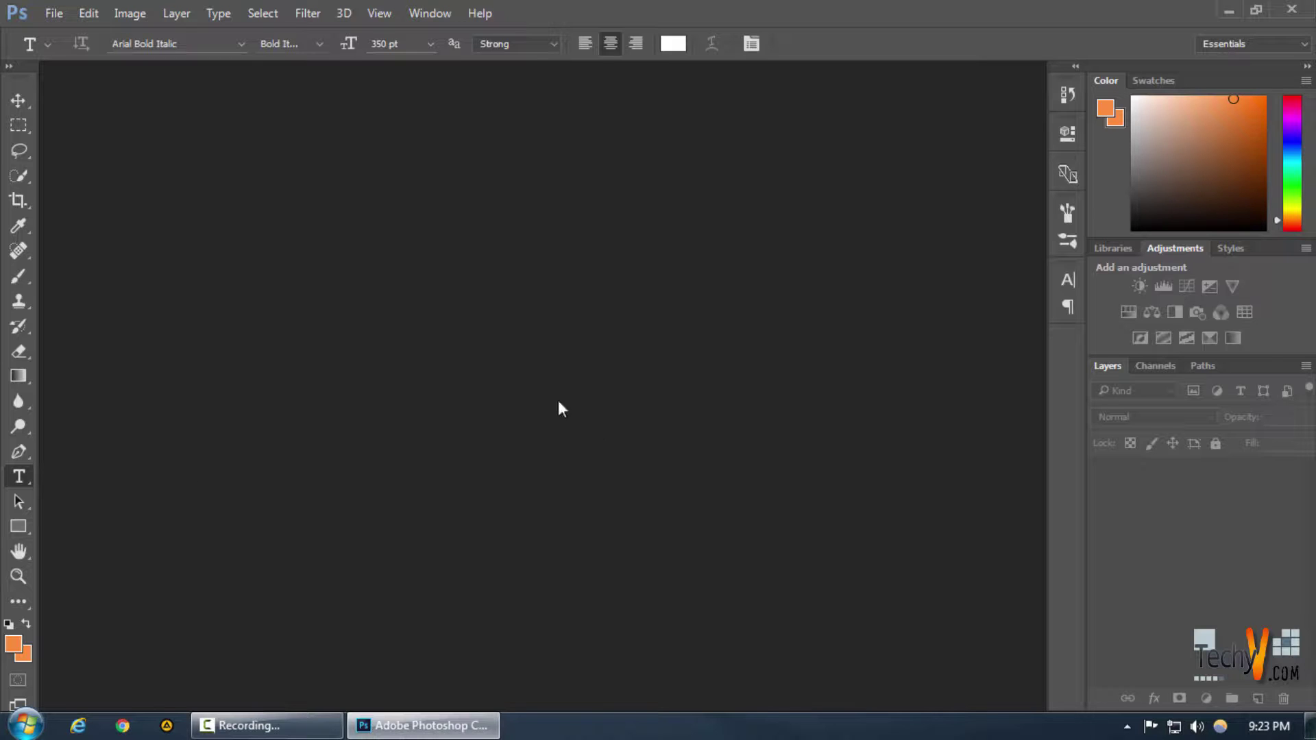
Browse the img folder thumbnails and open the hiker-on-peak sunset valley photo.
double_click(307, 248)
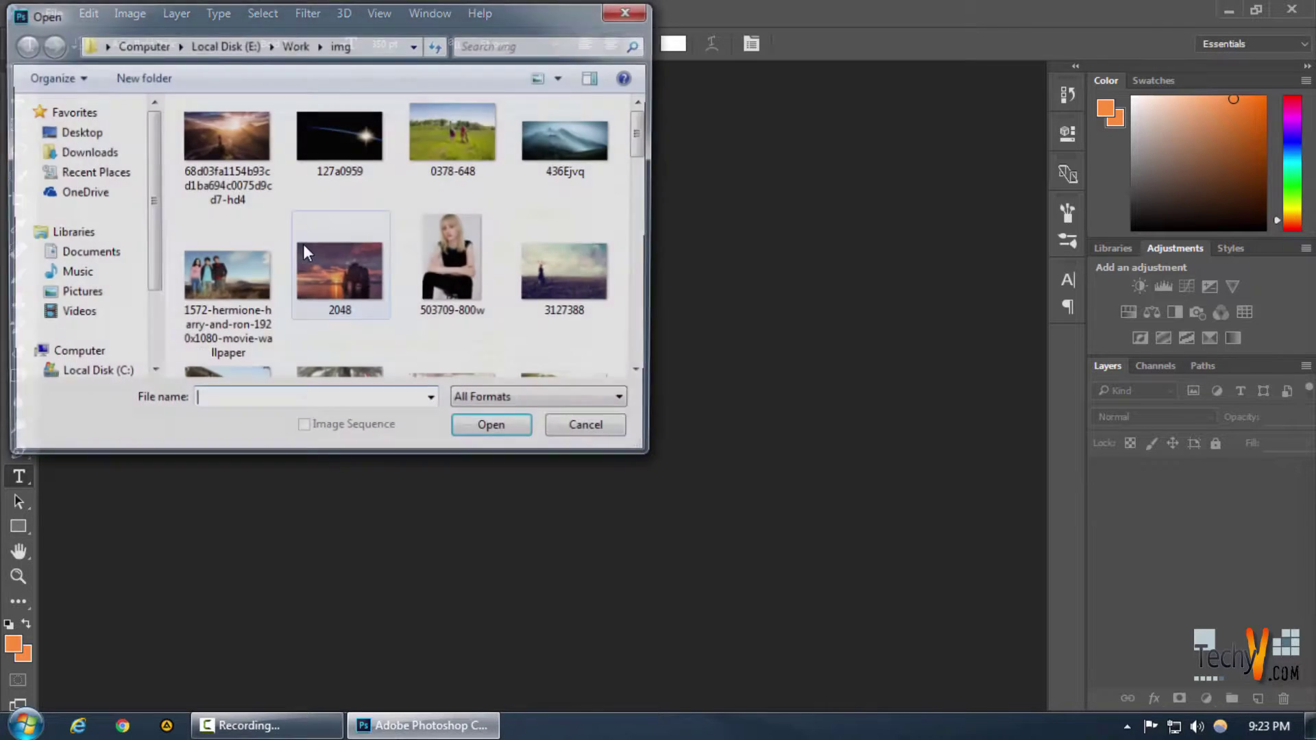
left_click(229, 174)
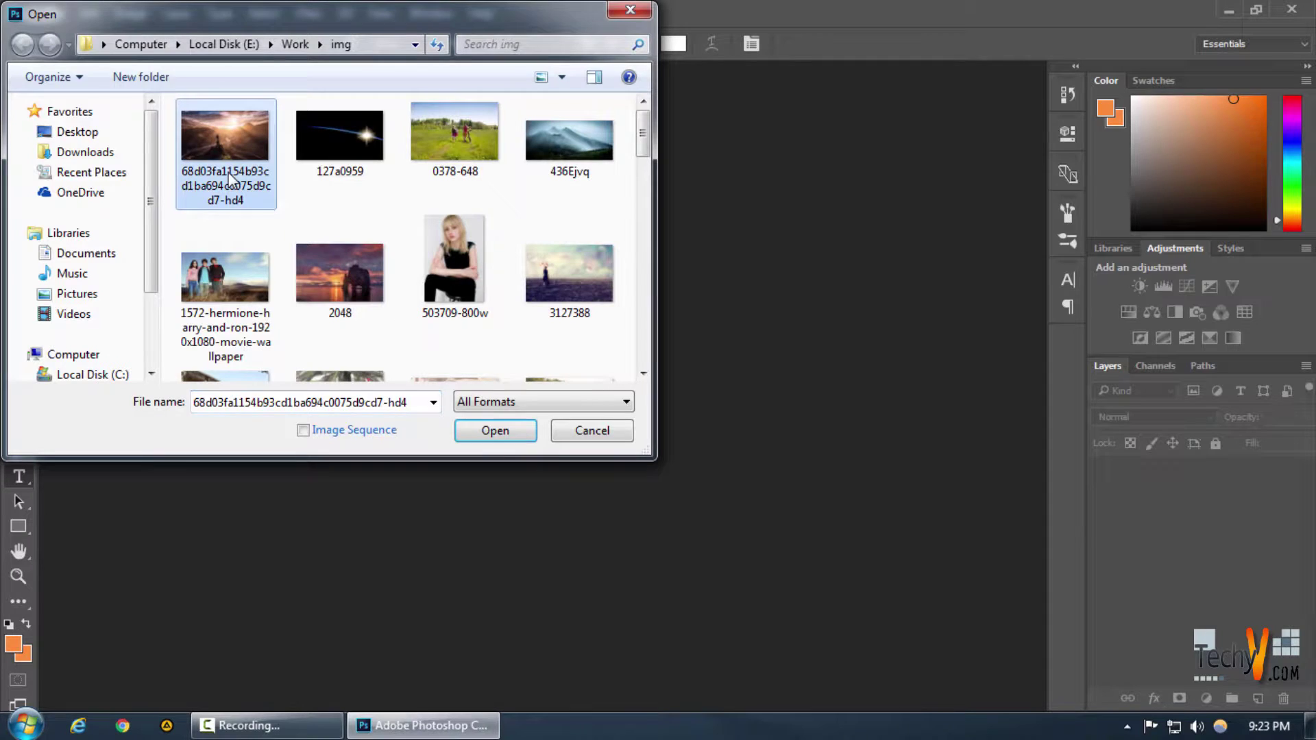
left_click(562, 307)
left_click(569, 179)
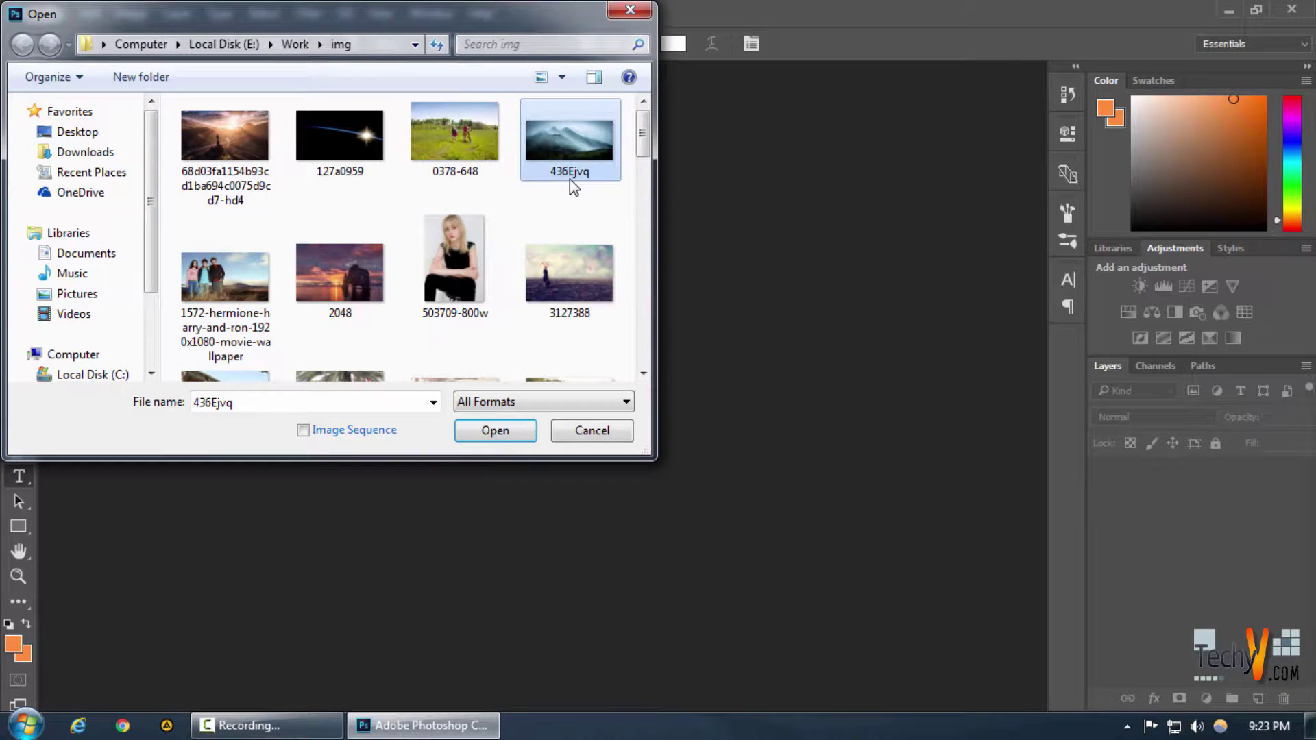
scroll(570, 179, "down", 2)
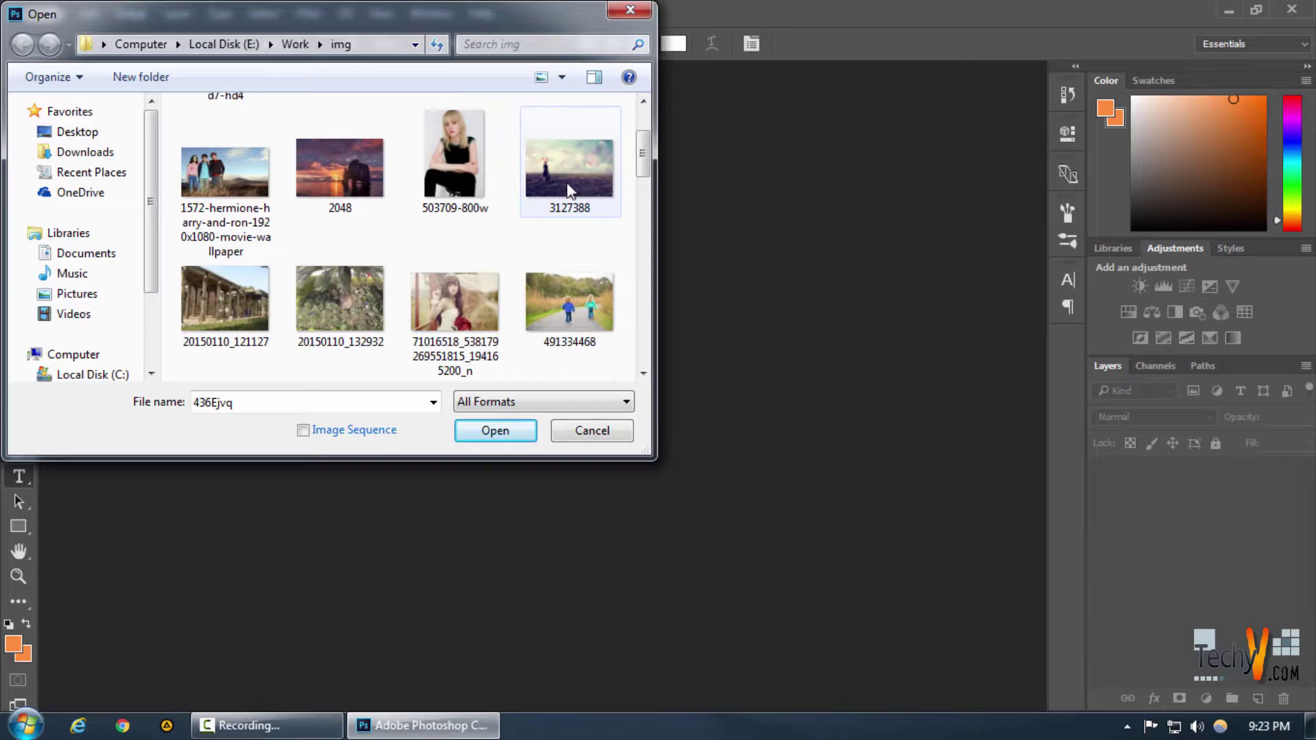
scroll(569, 190, "down", 2)
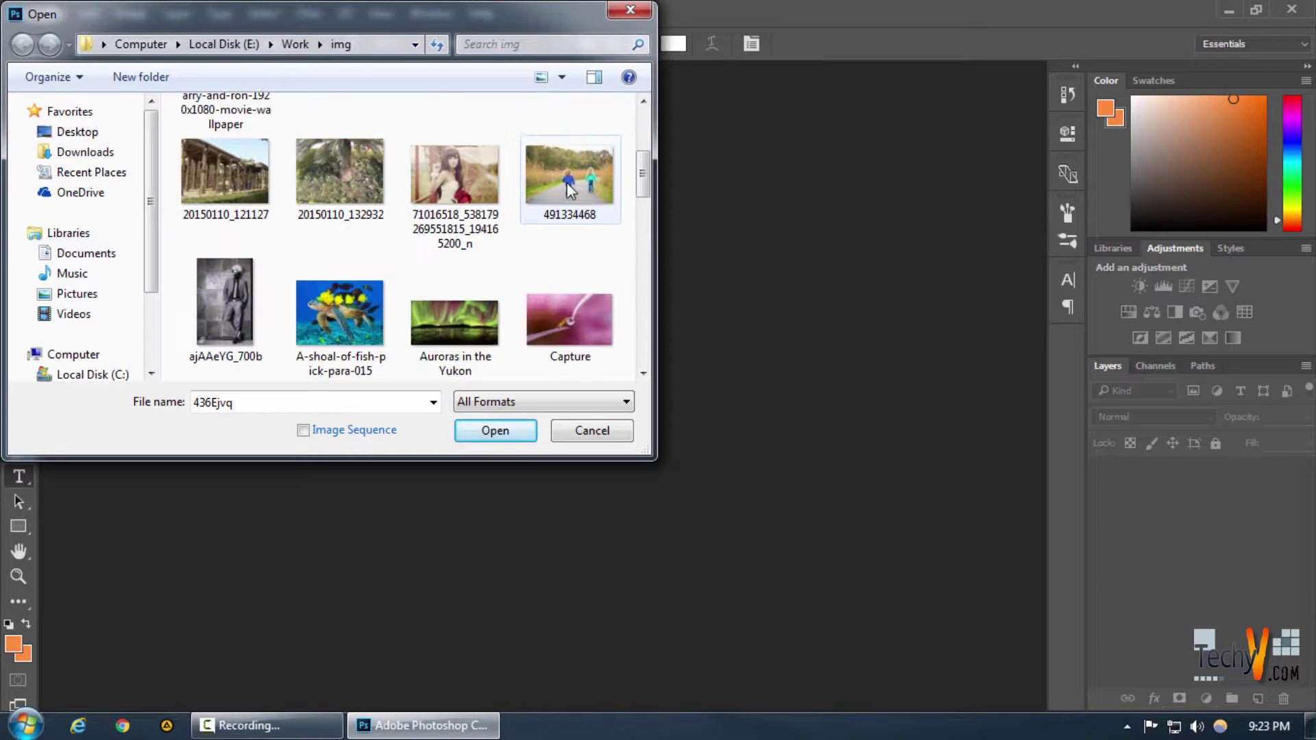
scroll(568, 189, "up", 3)
scroll(567, 185, "down", 3)
left_click(448, 334)
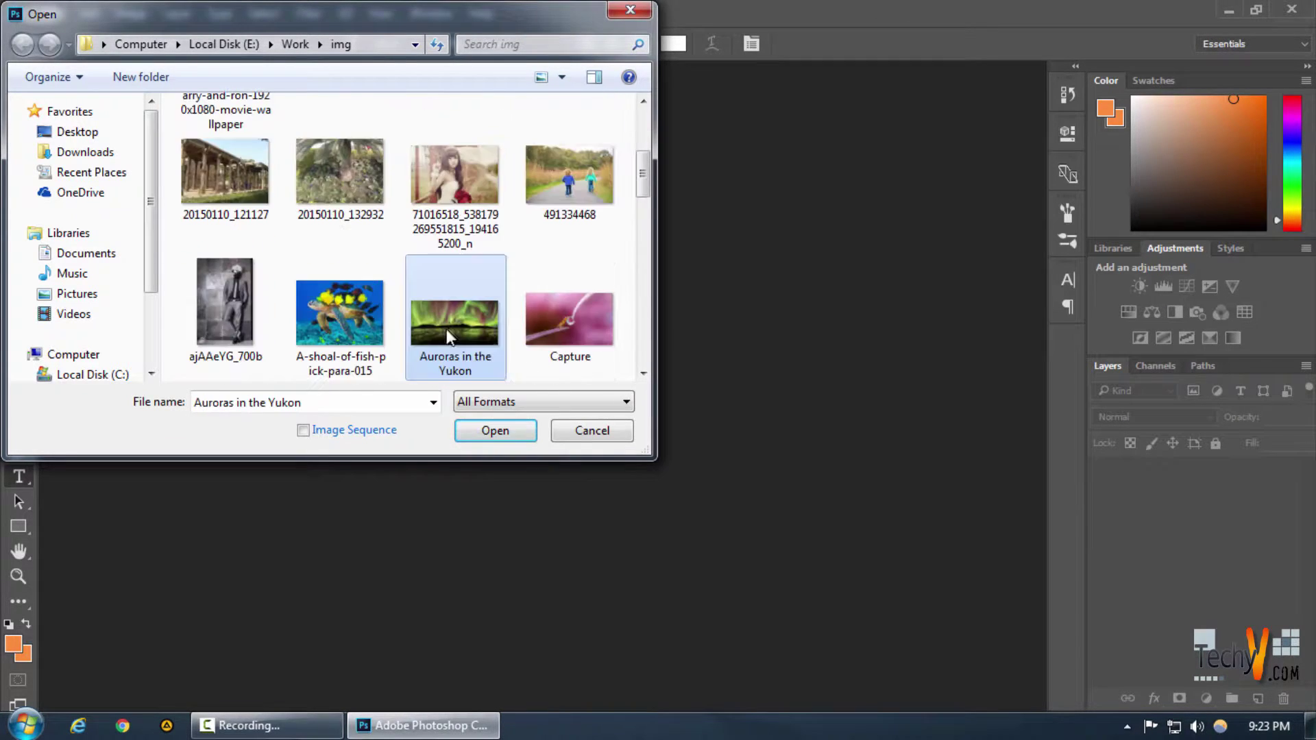
scroll(449, 329, "up", 5)
left_click(204, 137)
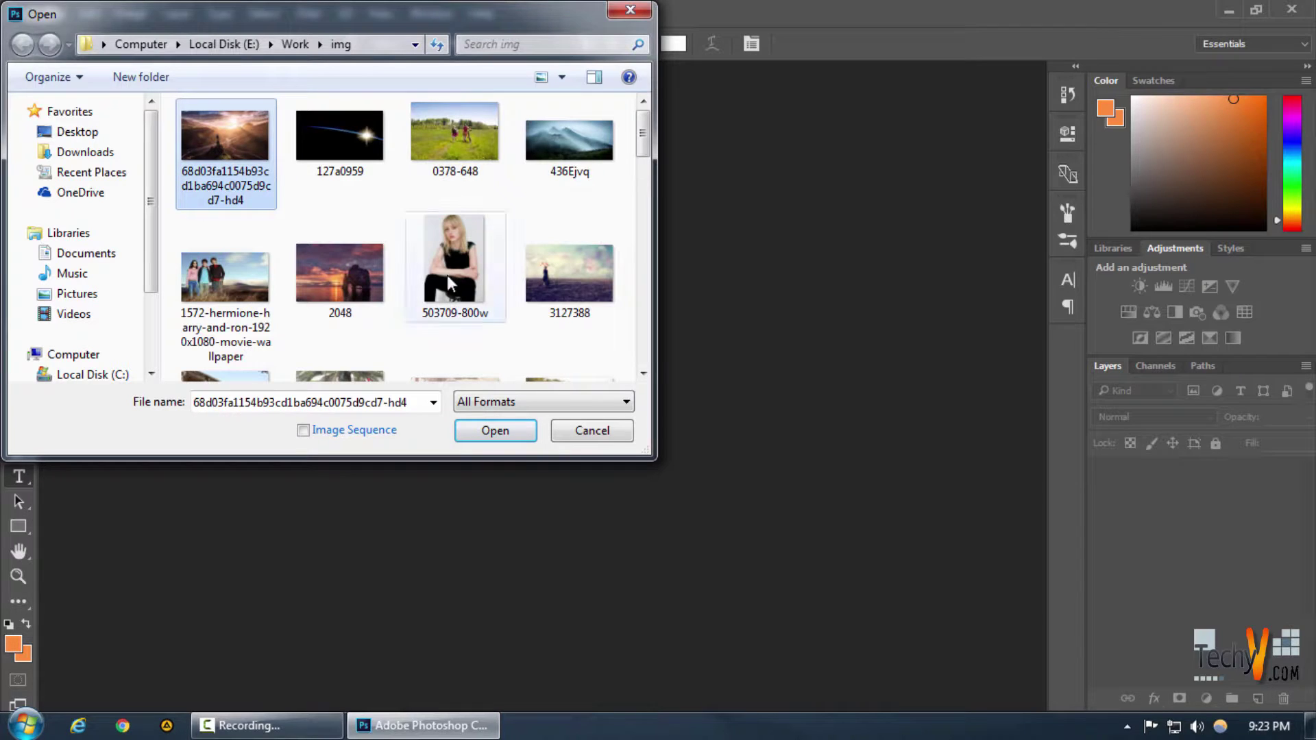
left_click(491, 433)
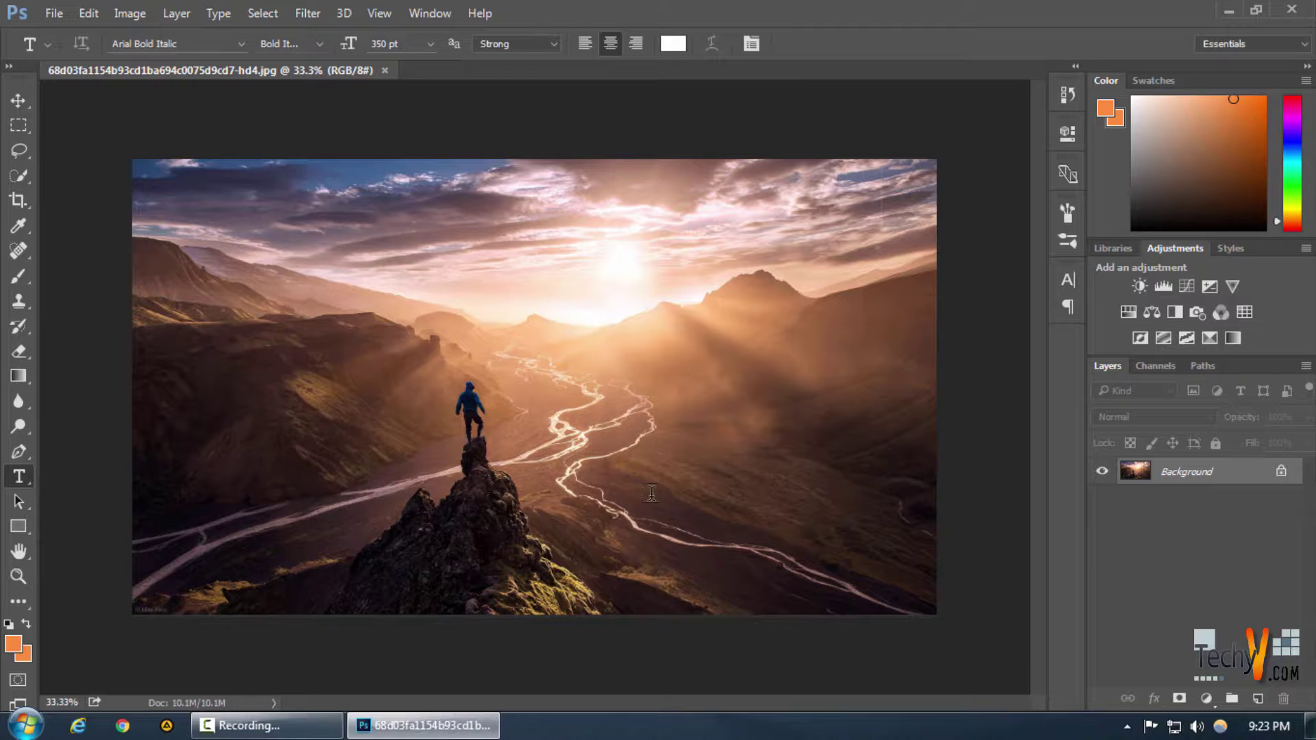
Add an empty Layer 1 above the valley photo's background layer.
left_click(1258, 698)
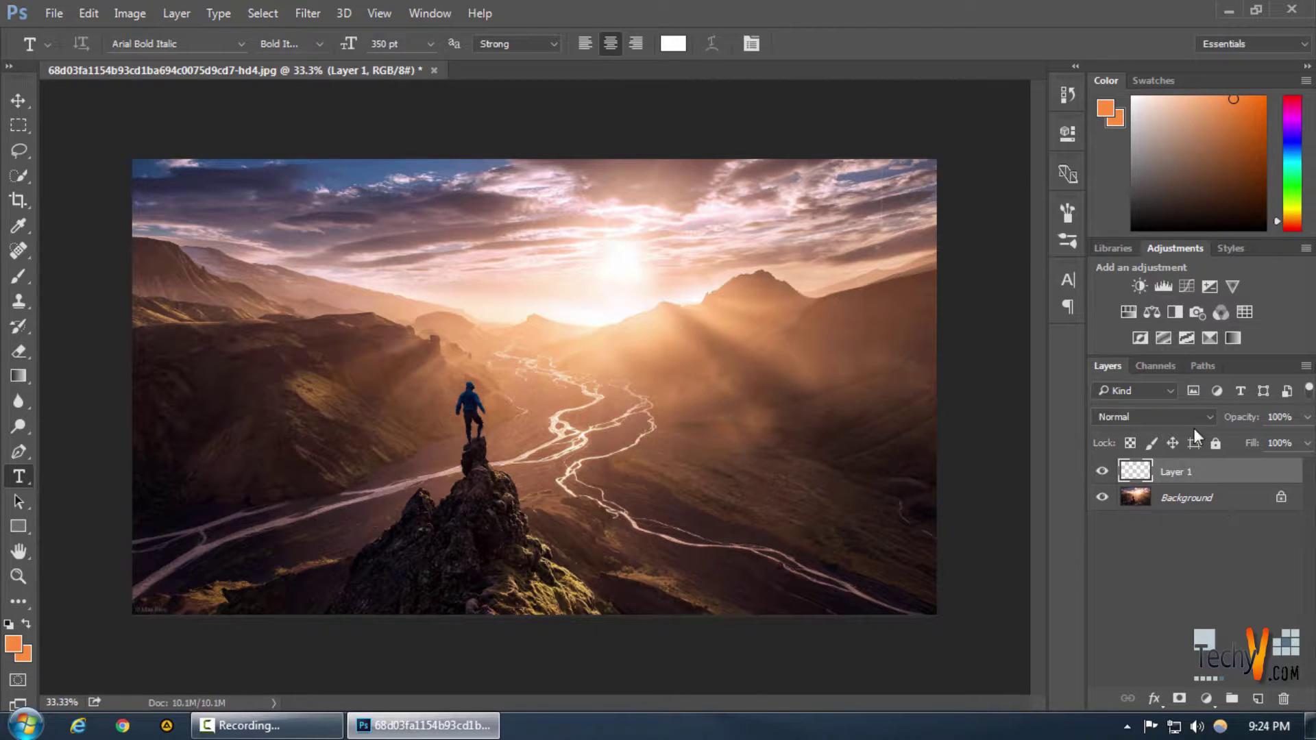
left_click(1100, 473)
Fill Layer 1 with pure white #ffffff using Edit > Fill with a custom colour.
left_click(87, 14)
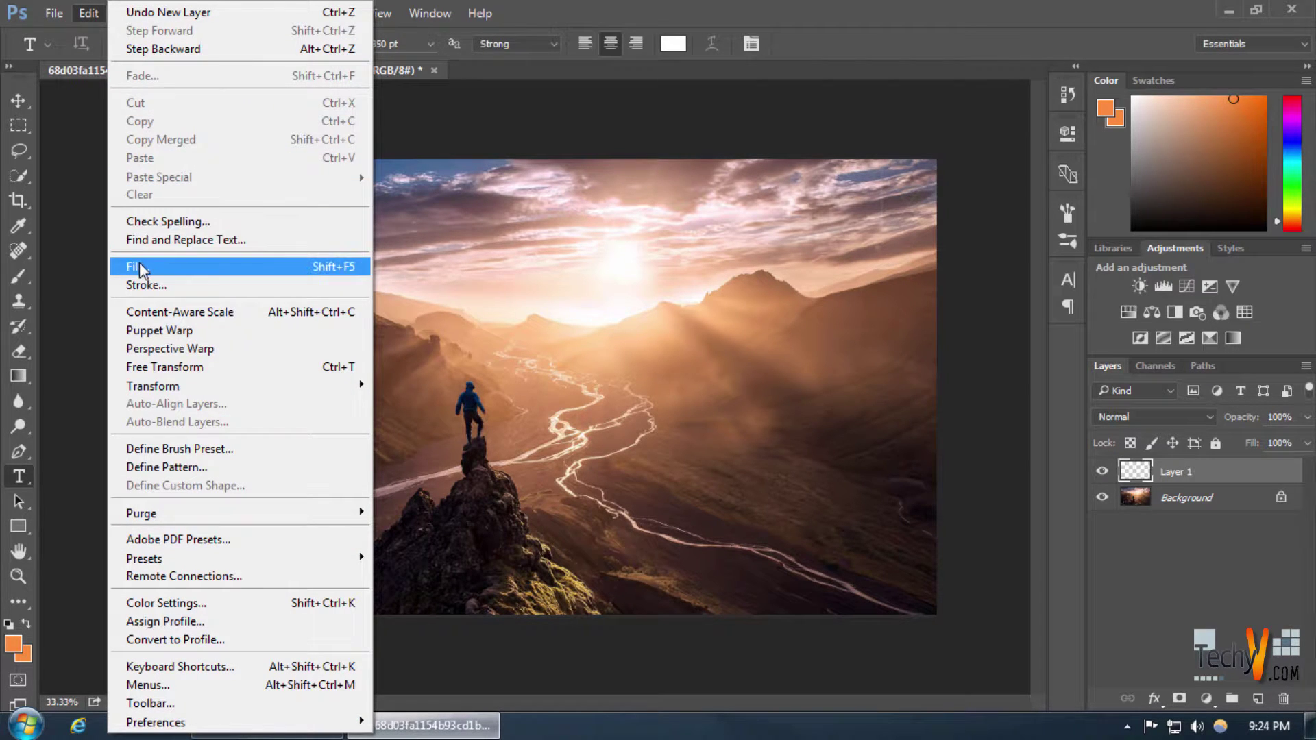
left_click(140, 268)
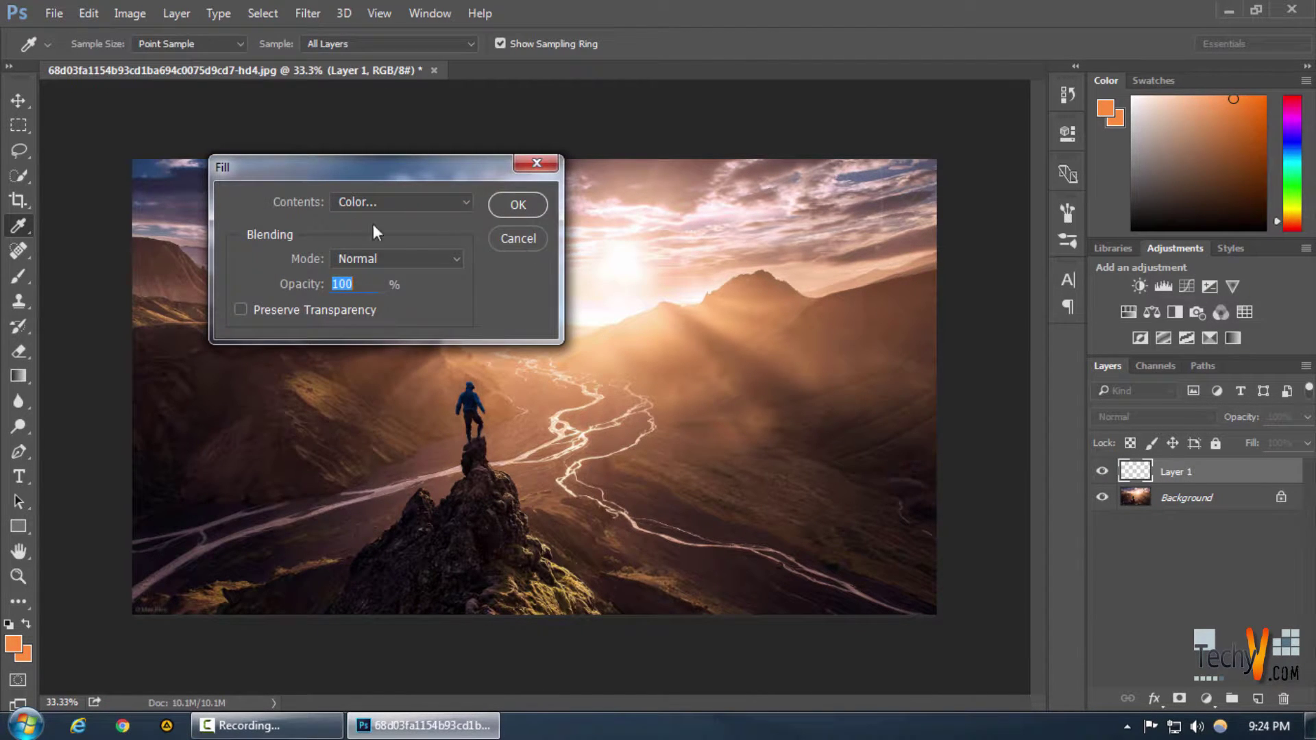
left_click(359, 203)
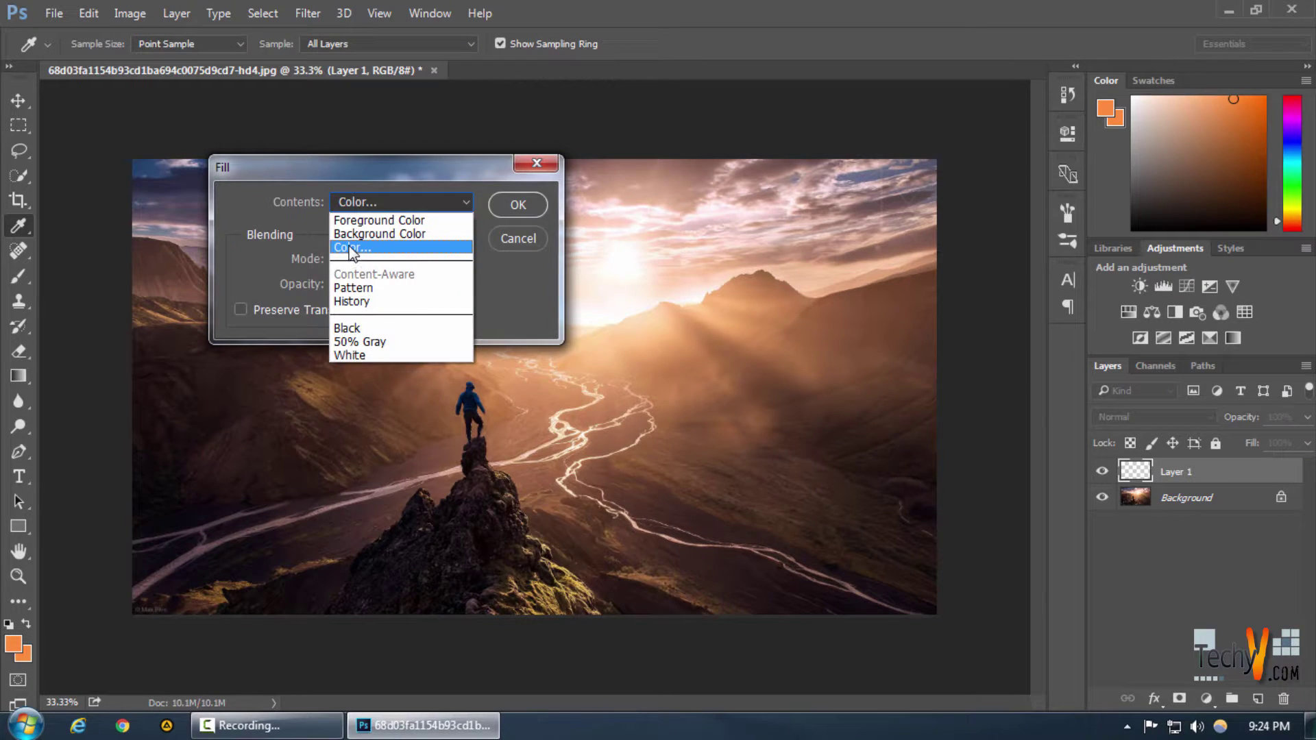
left_click(357, 249)
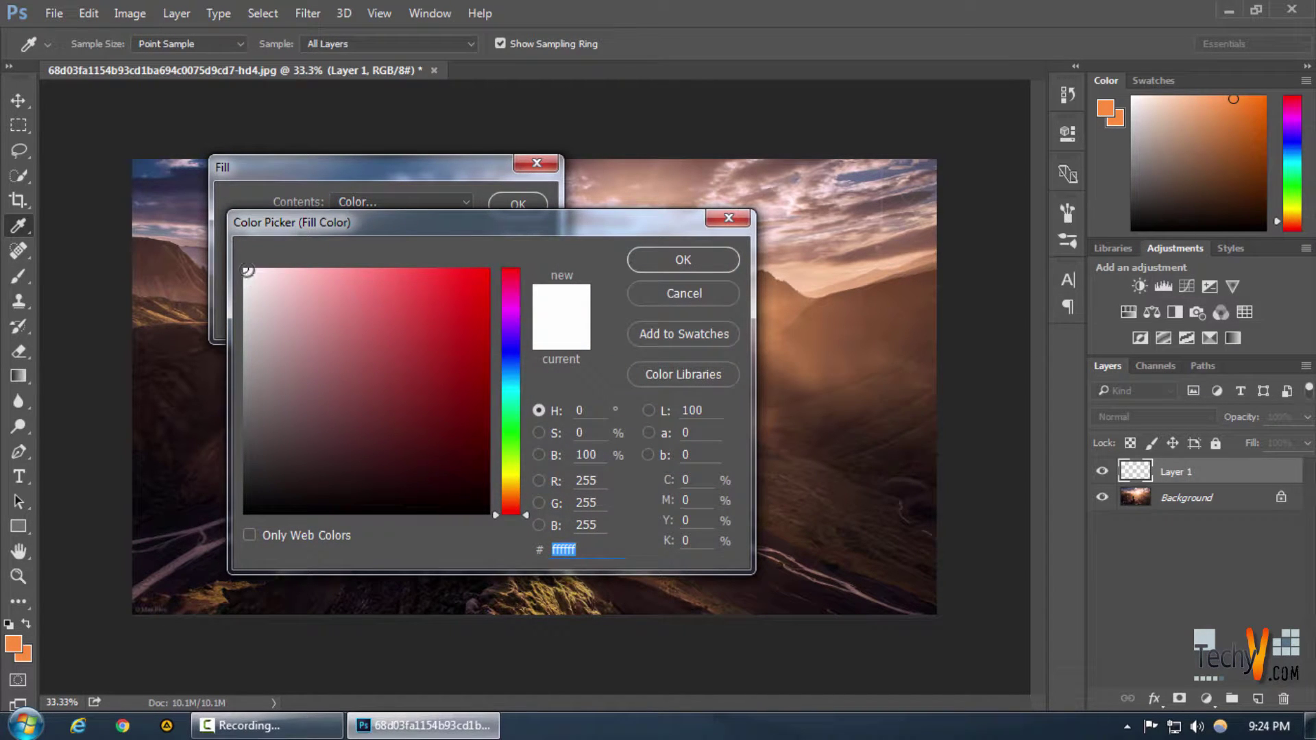
left_click(247, 269)
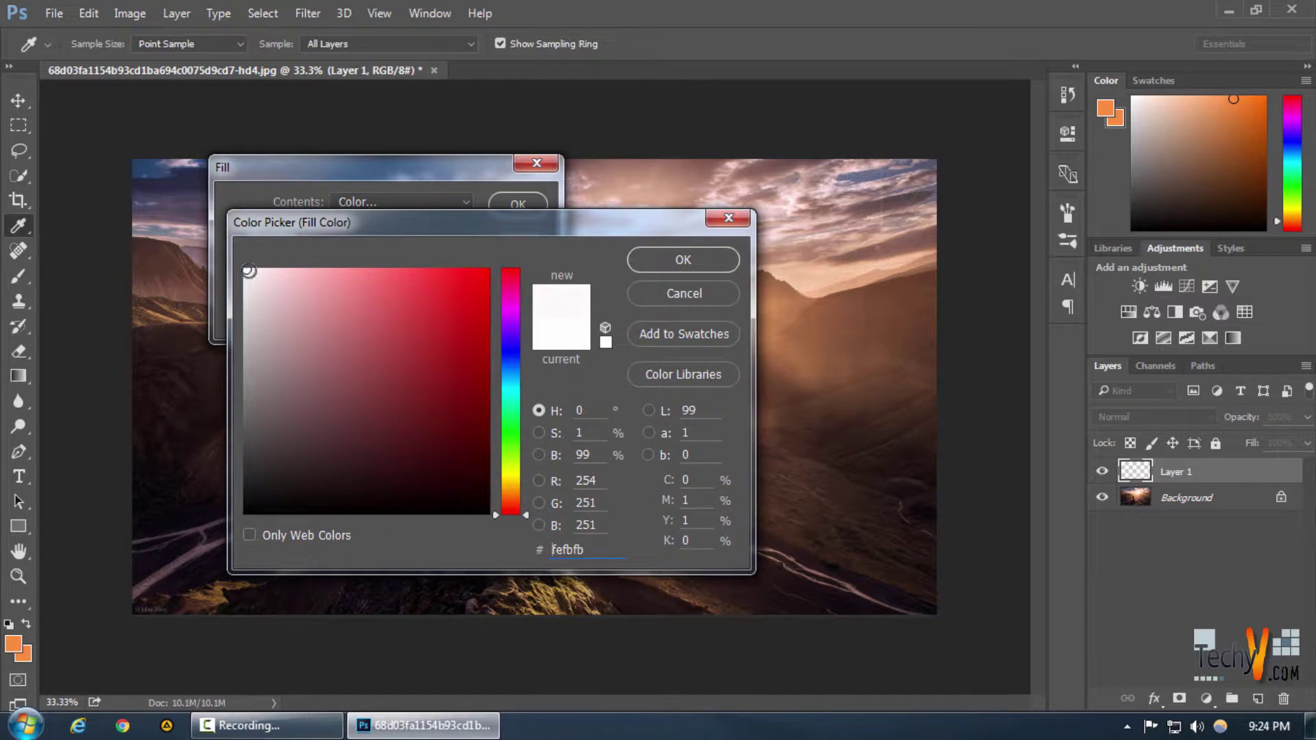
left_click_drag(245, 271, 234, 268)
left_click(654, 264)
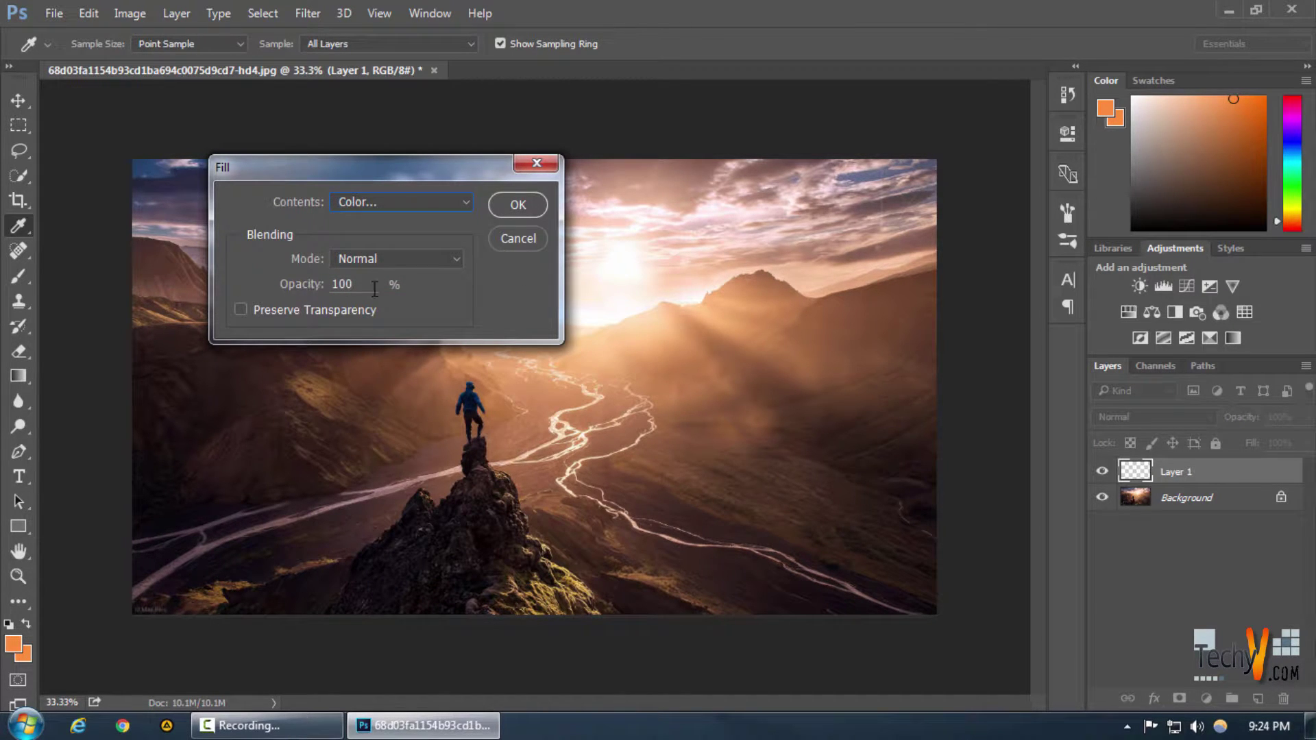
left_click(519, 205)
key("t")
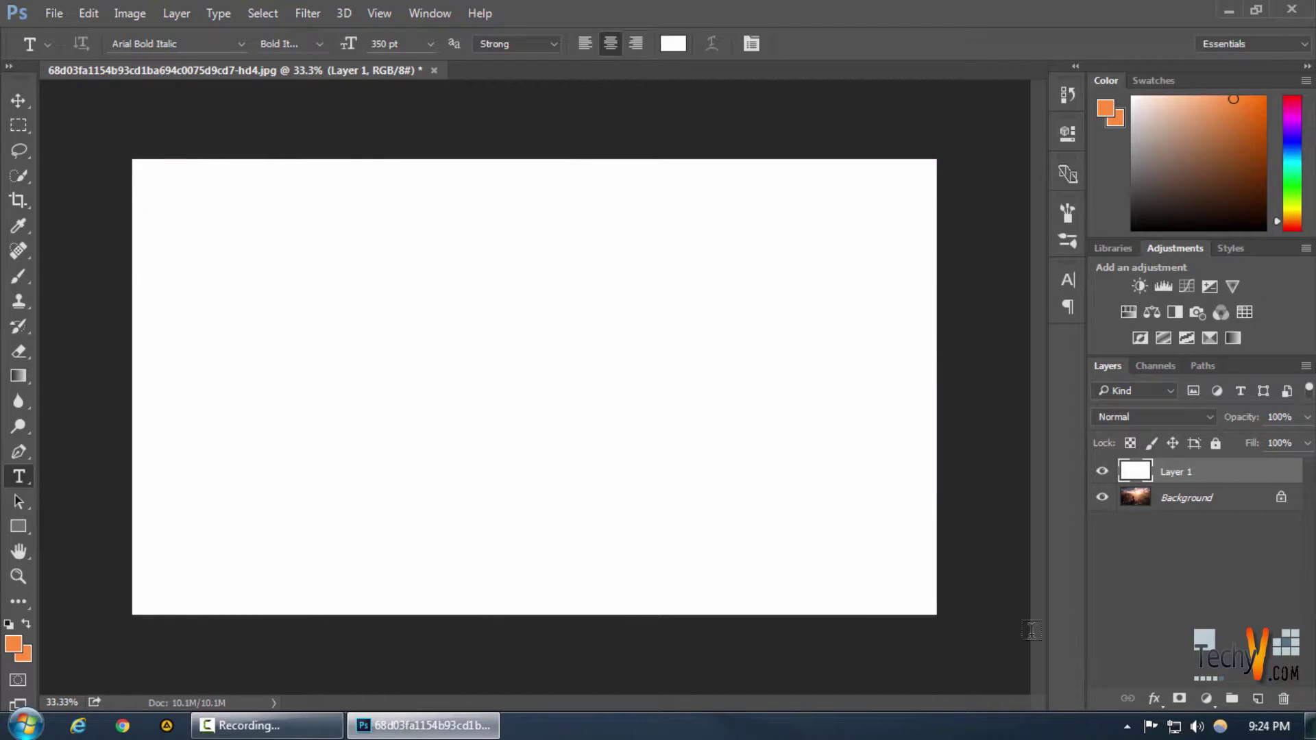
Toggle Layer 1's visibility to compare the white overlay with the photo.
left_click(1102, 471)
left_click(1102, 472)
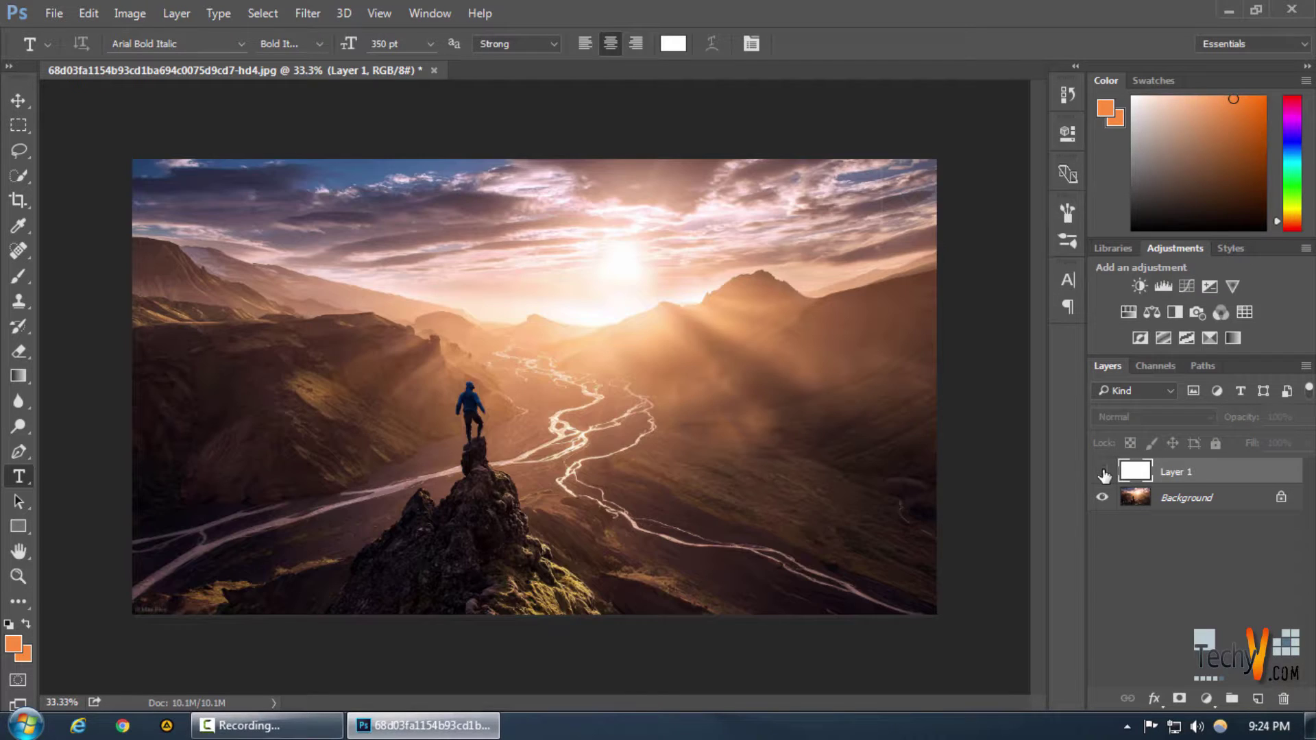
left_click(1102, 471)
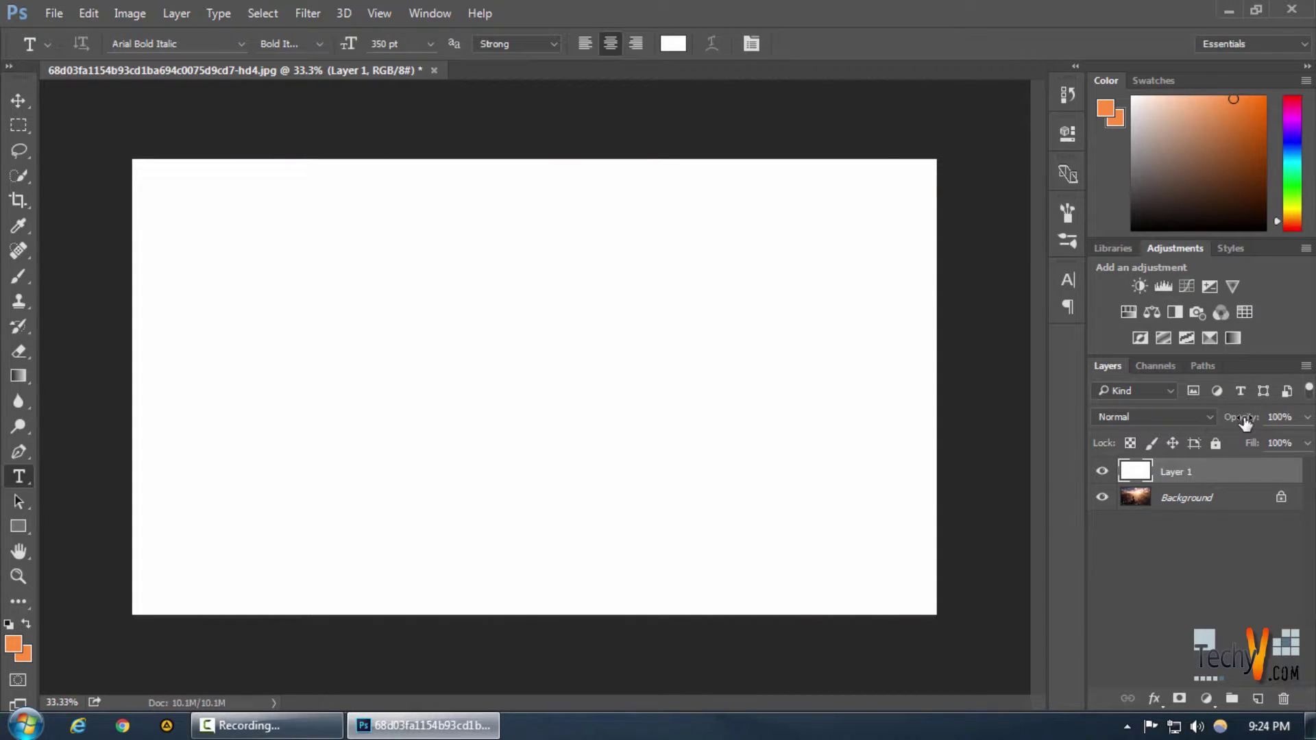
Lower the white layer's opacity to about 24% so the photo shows through.
left_click_drag(1248, 420, 1226, 425)
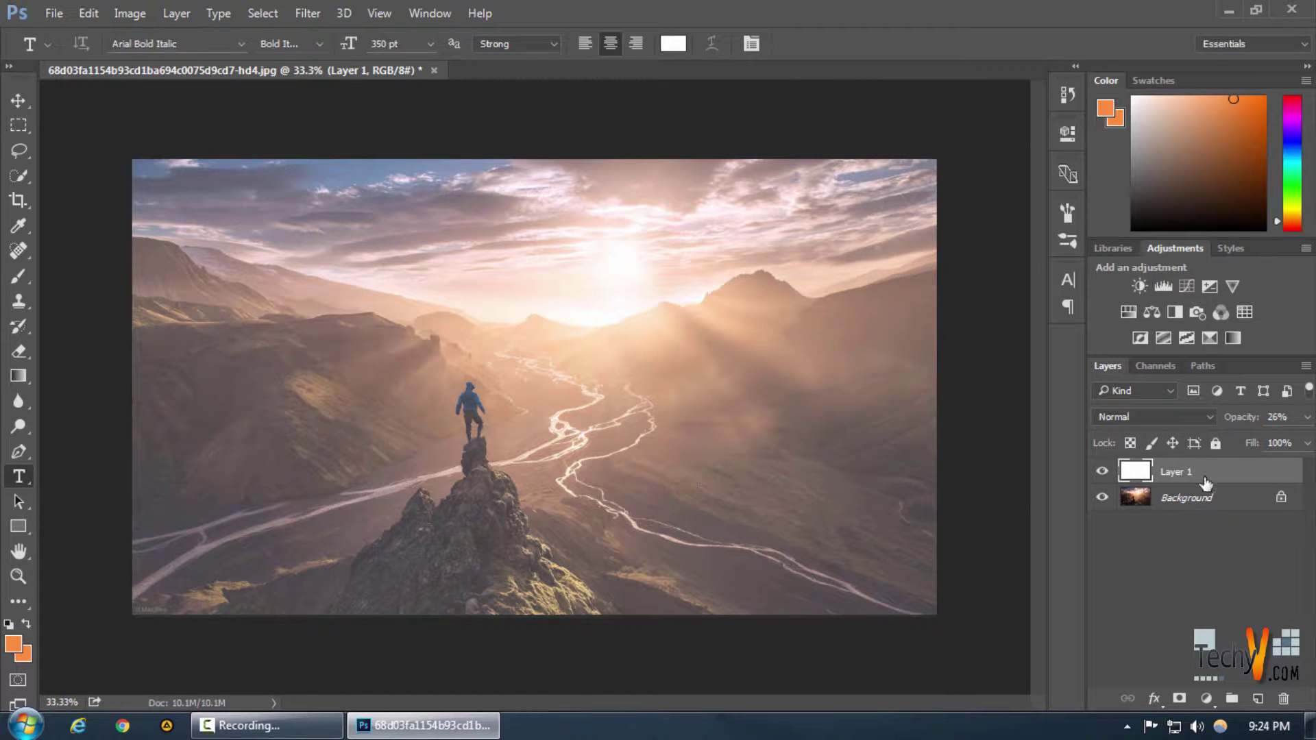
left_click_drag(1225, 421, 1234, 422)
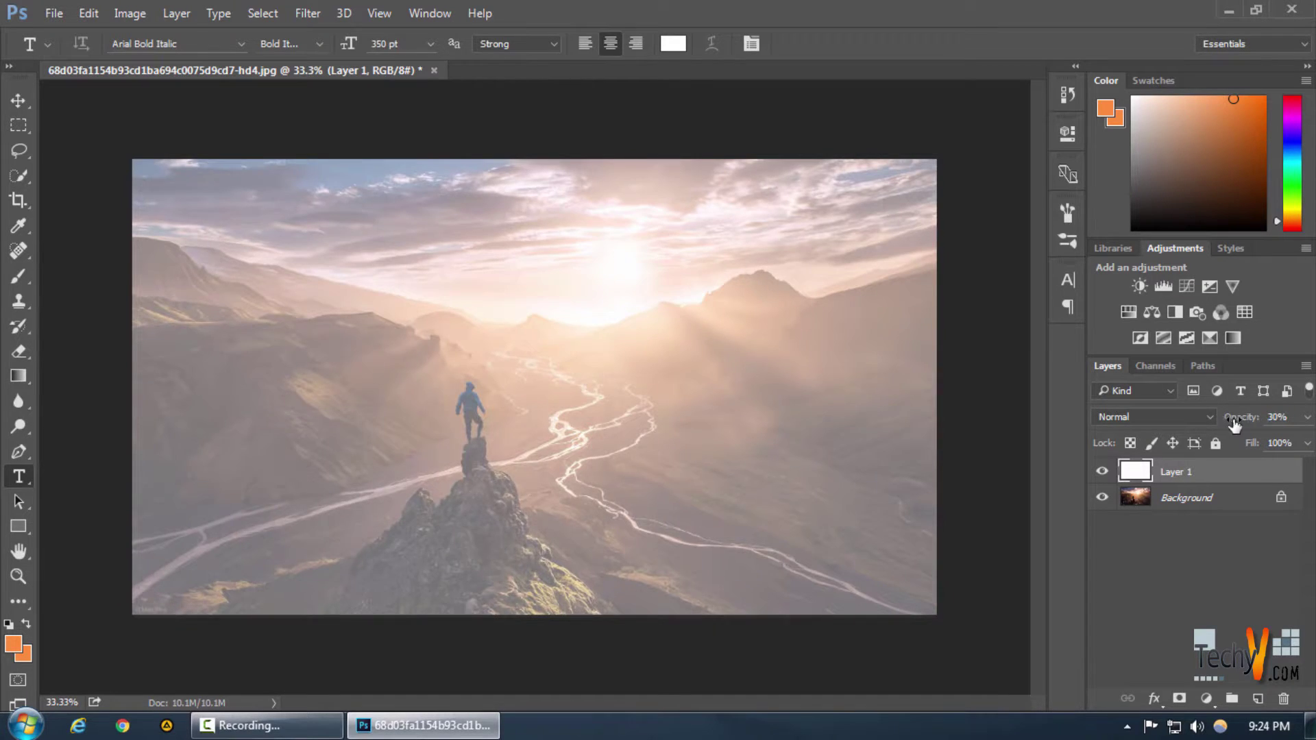
left_click_drag(1234, 423, 1240, 426)
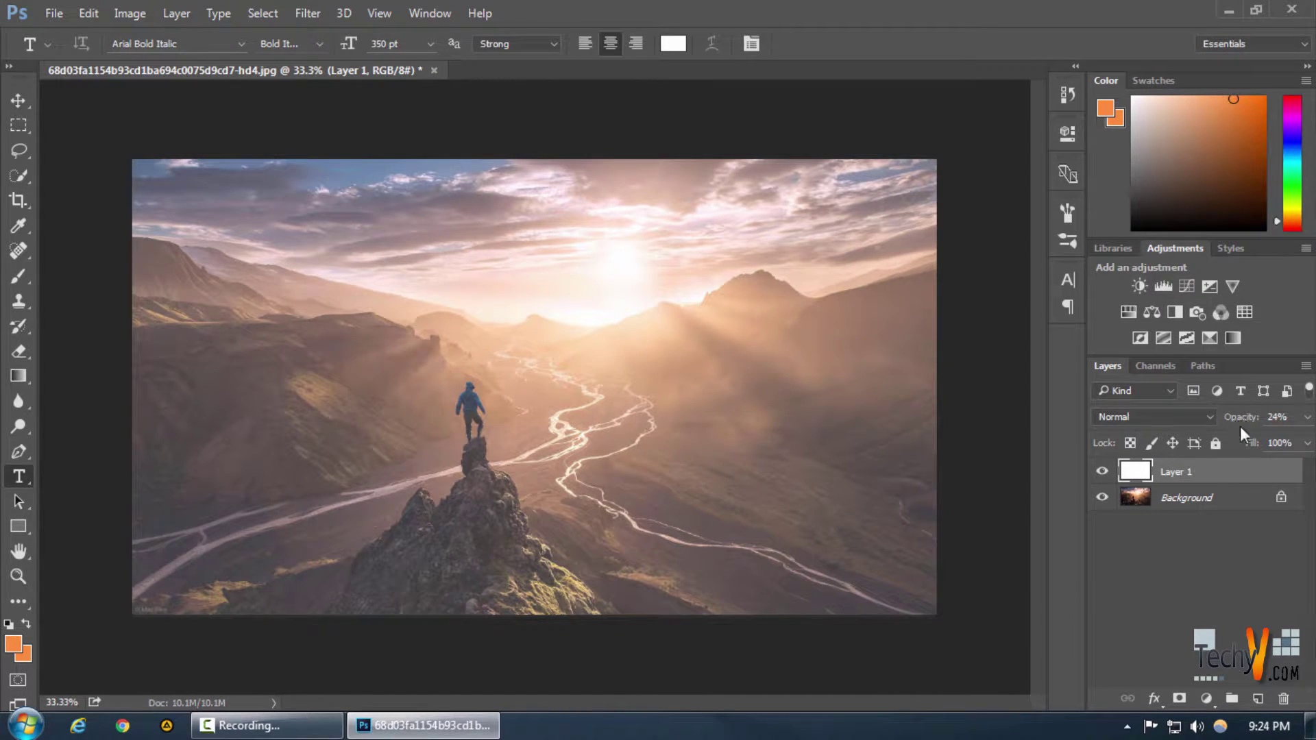
left_click_drag(1249, 444, 1258, 449)
Type DESTINY in a mid-photo text box at 350 pt Arial Bold Italic, nudged slightly up-left.
mouse_move(302, 331)
left_mouse_down()
mouse_move(754, 483)
mouse_move(837, 489)
left_mouse_up()
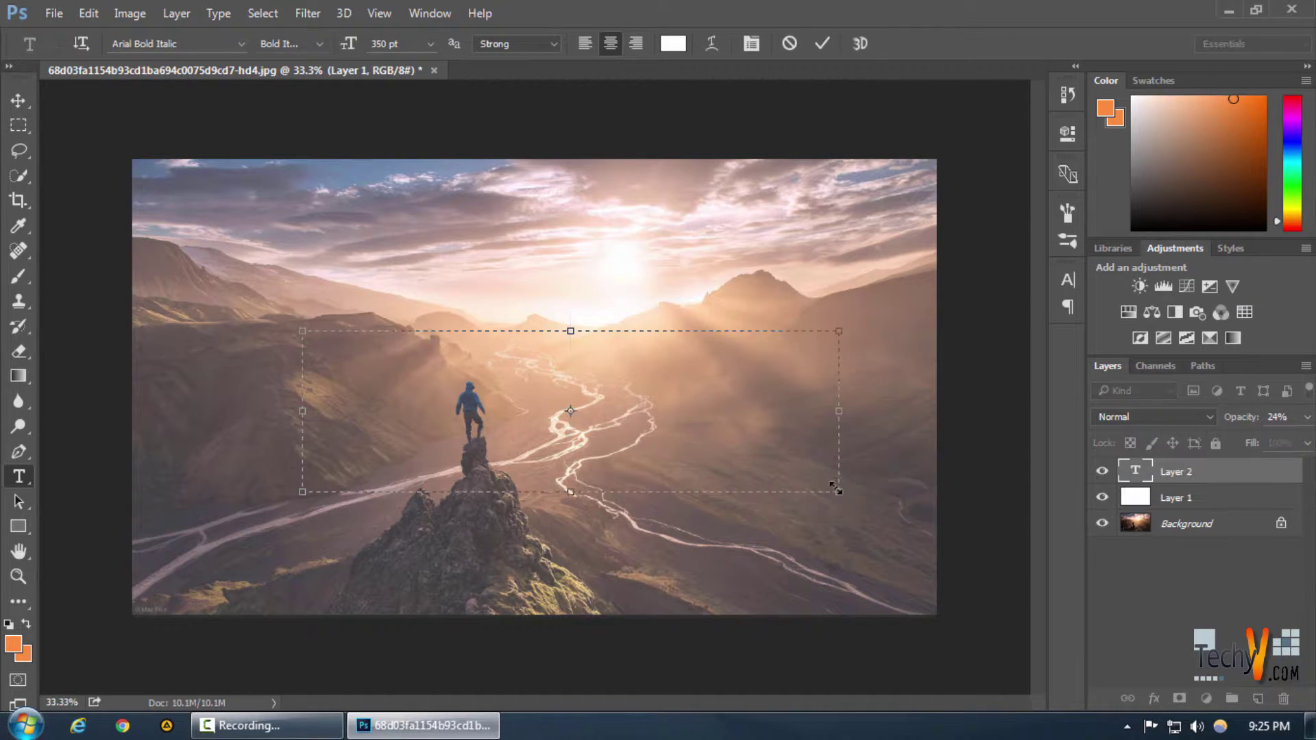
type("DE")
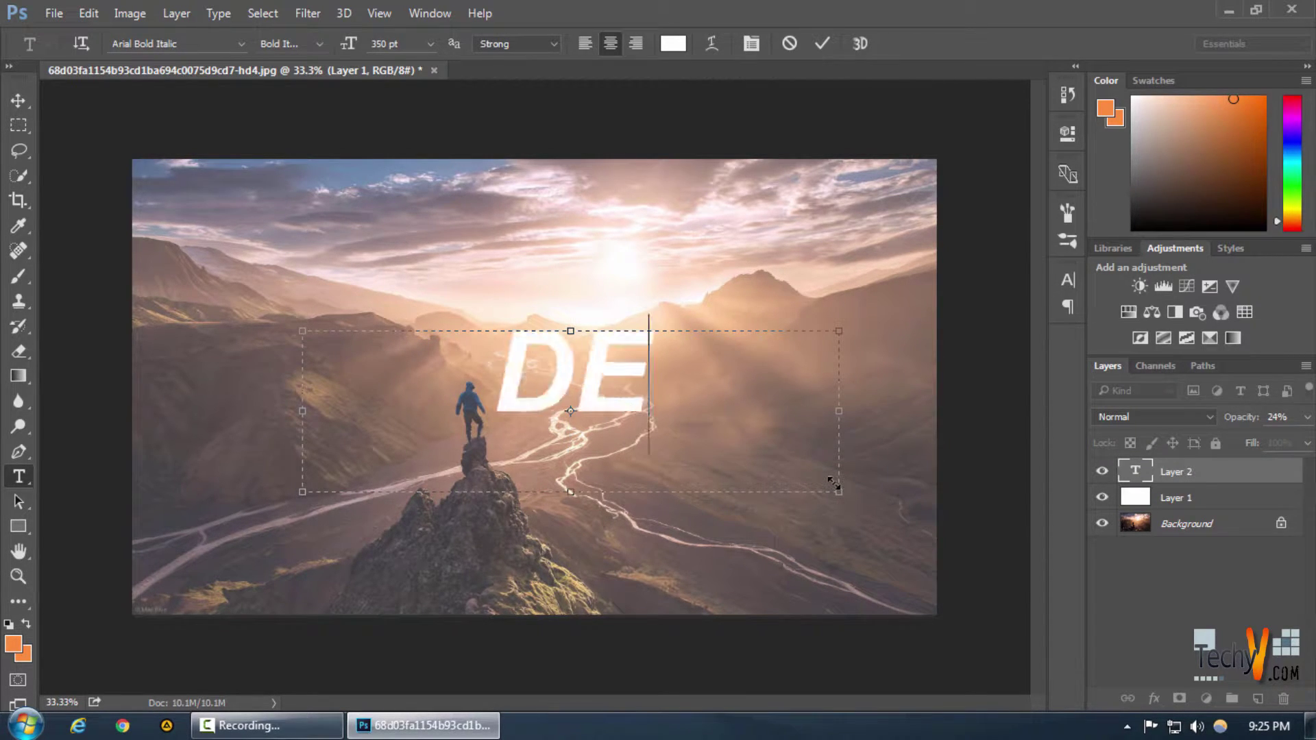
type("STINY")
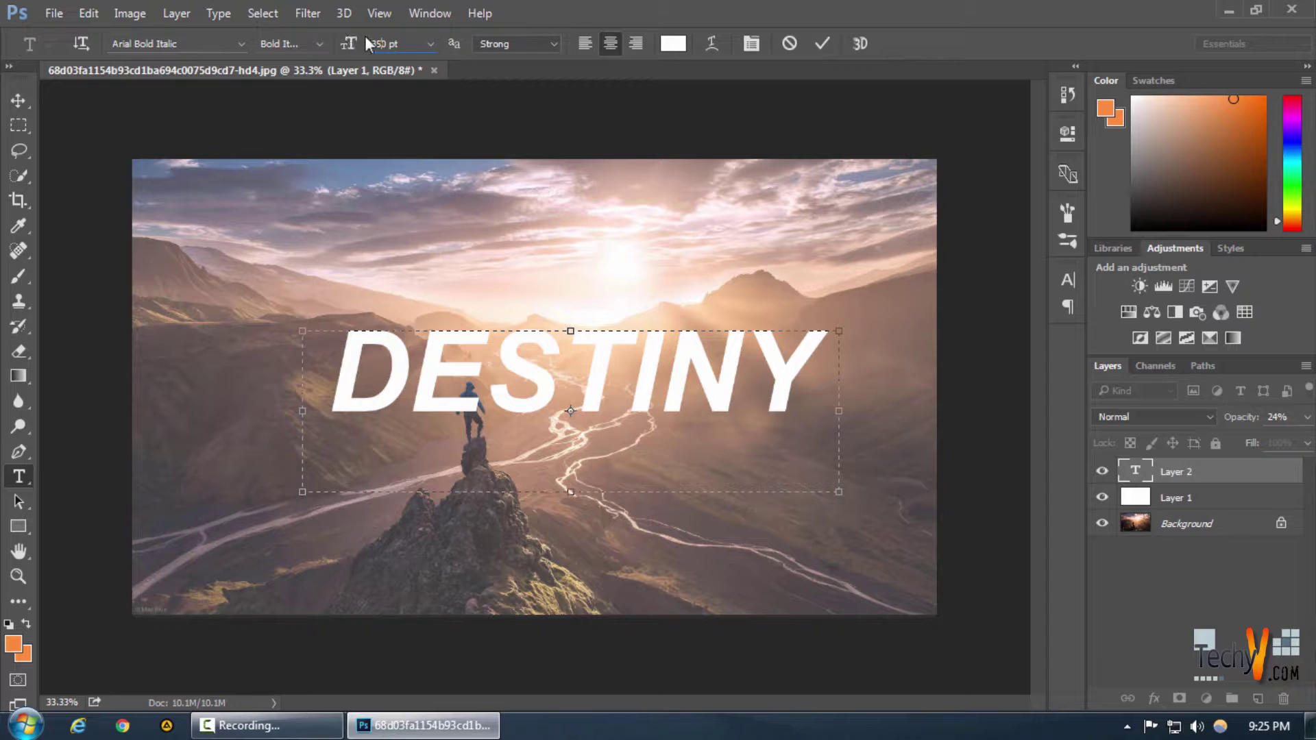
left_click(429, 44)
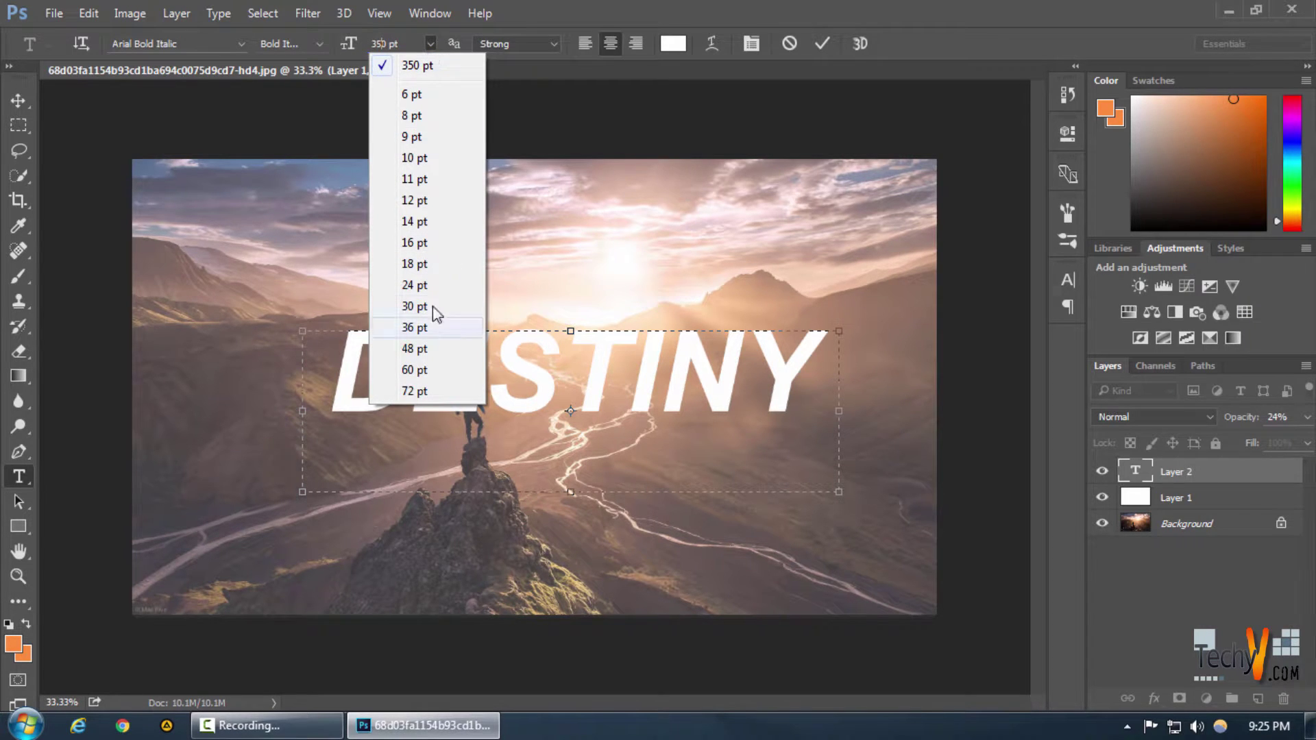
left_click(423, 45)
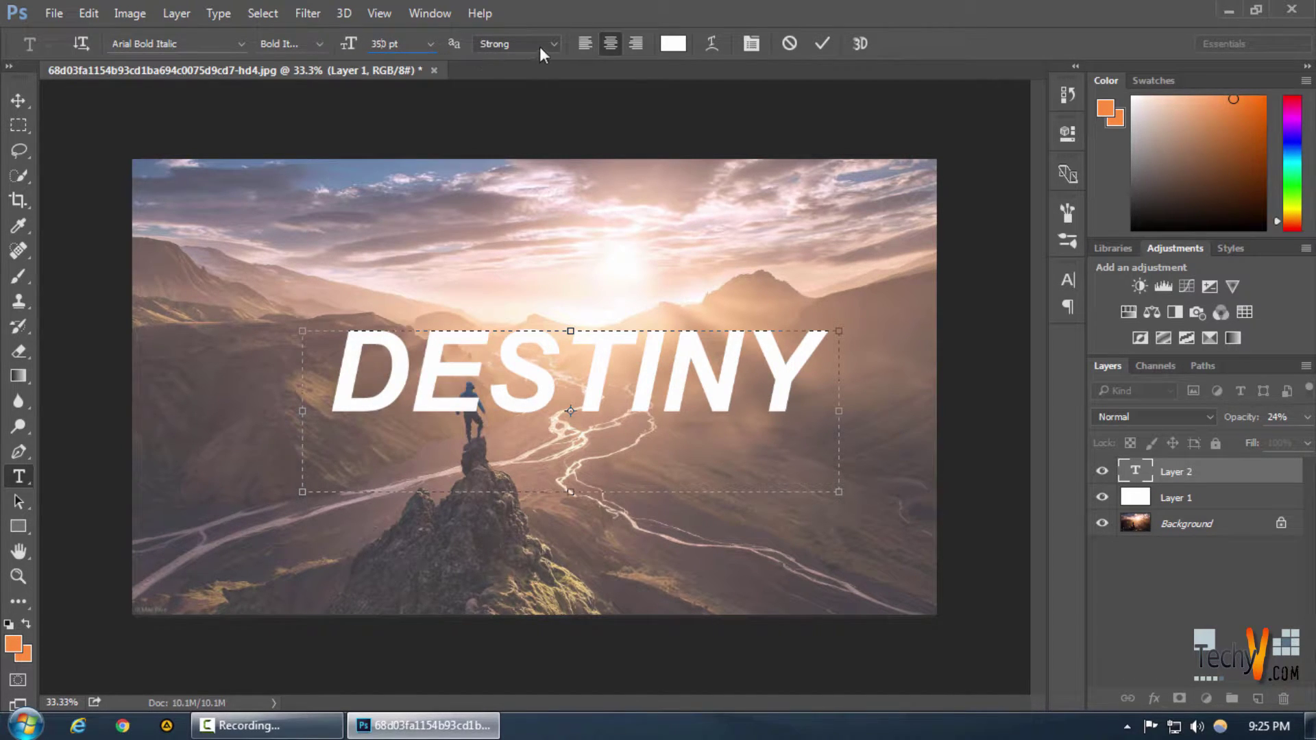
left_click(607, 395)
left_click(807, 388)
left_click_drag(828, 289, 821, 280)
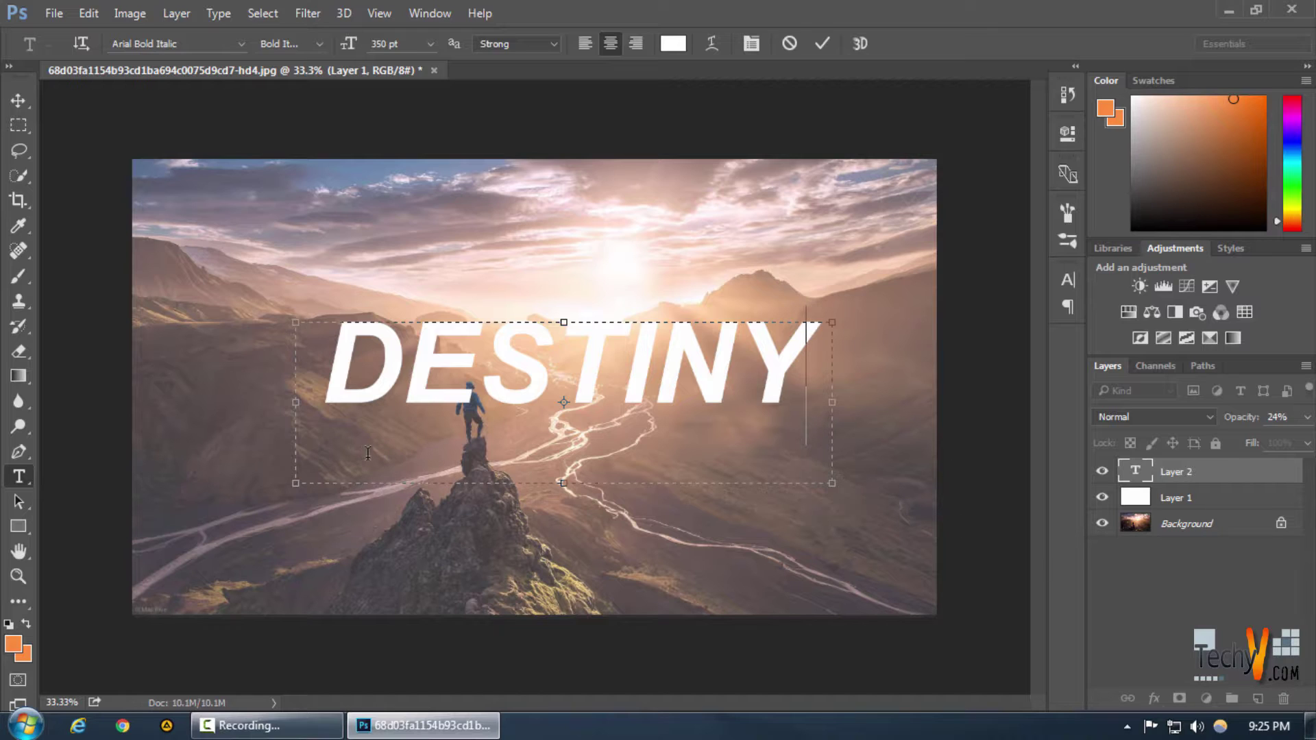
Give the DESTINY layer a Shallow knockout with 0% fill opacity in Blending Options.
left_click(1244, 473)
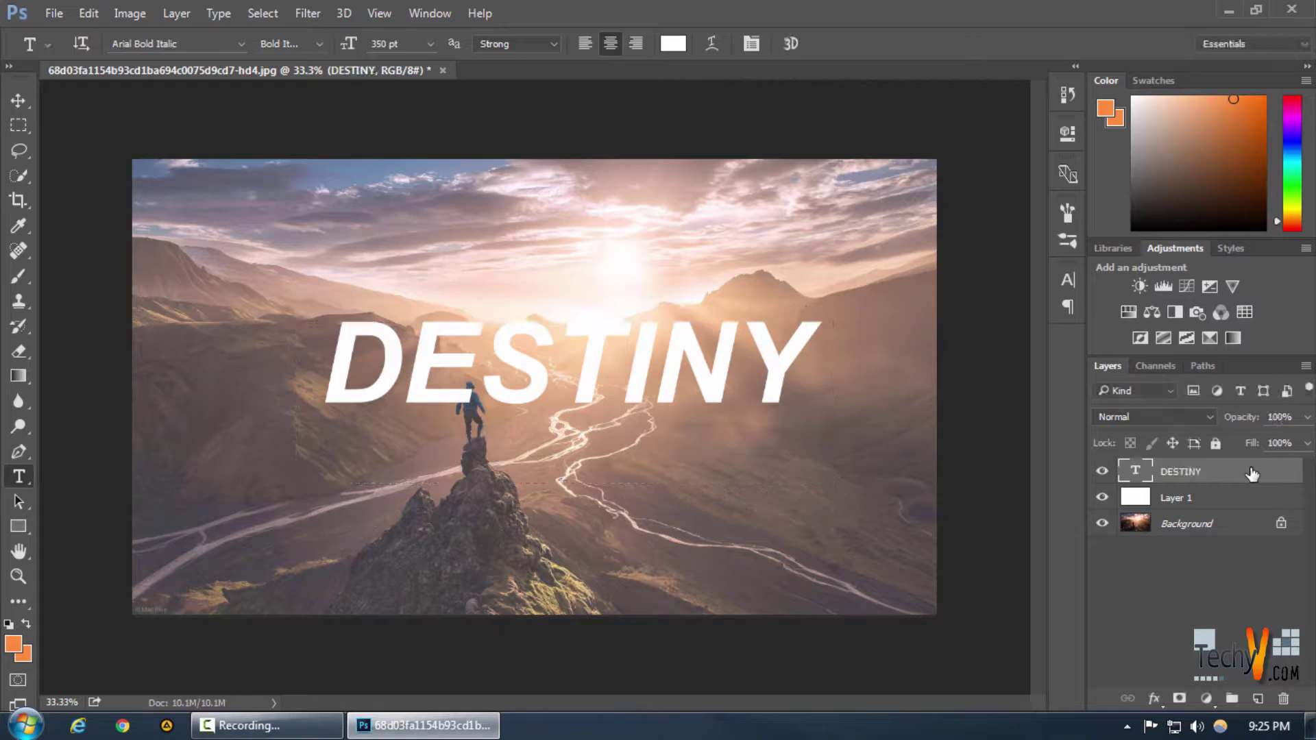
double_click(1244, 473)
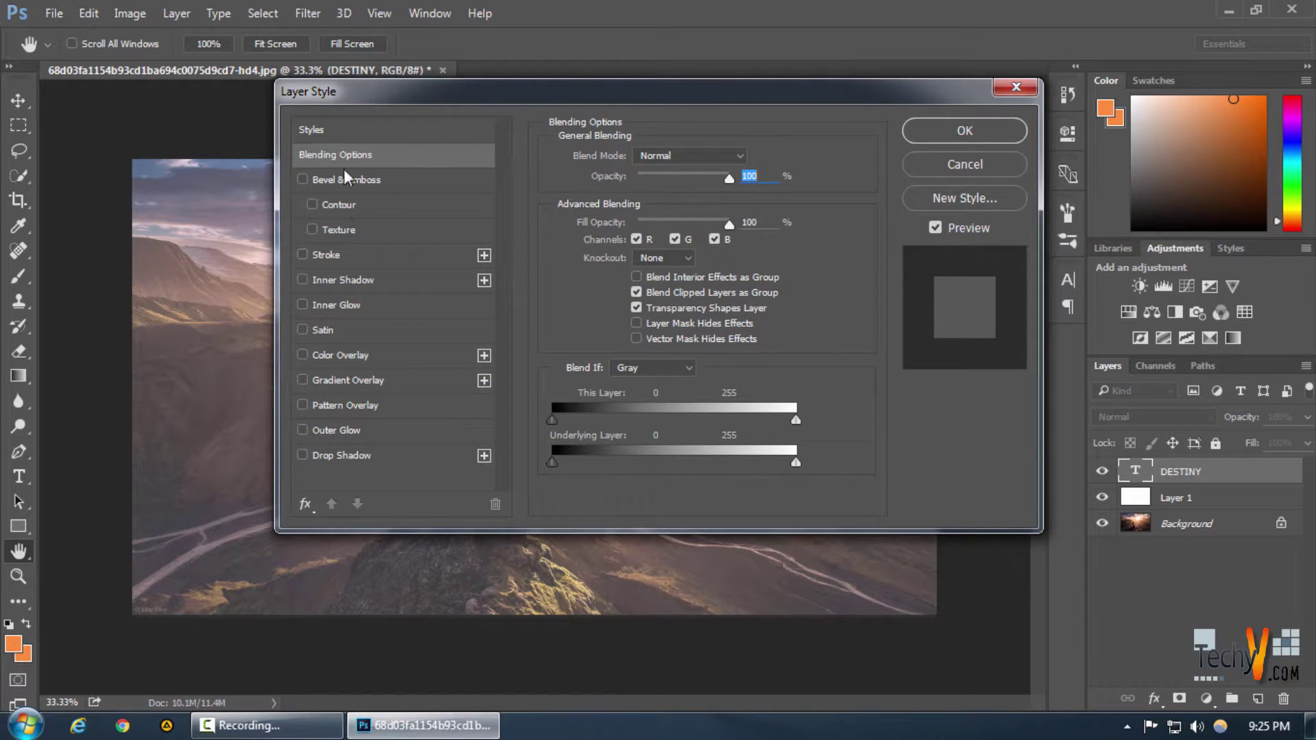
left_click(318, 154)
left_click(672, 261)
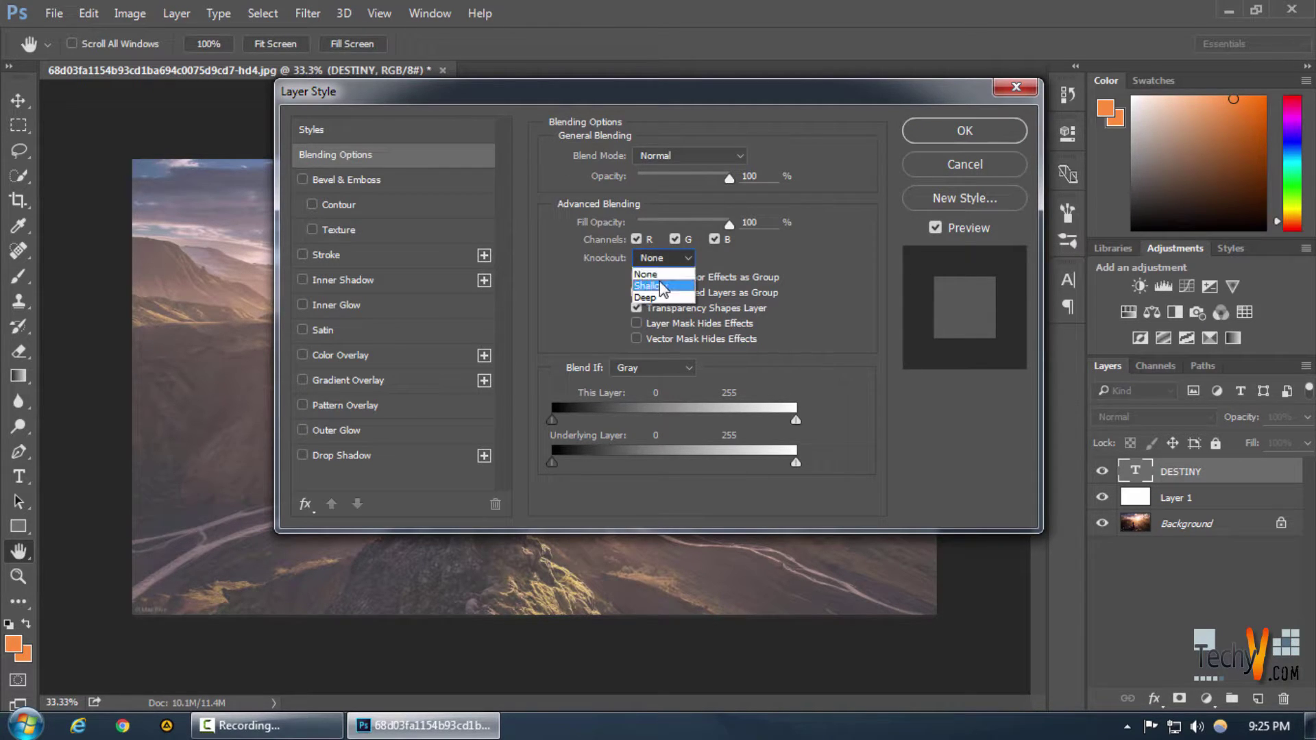
left_click(659, 280)
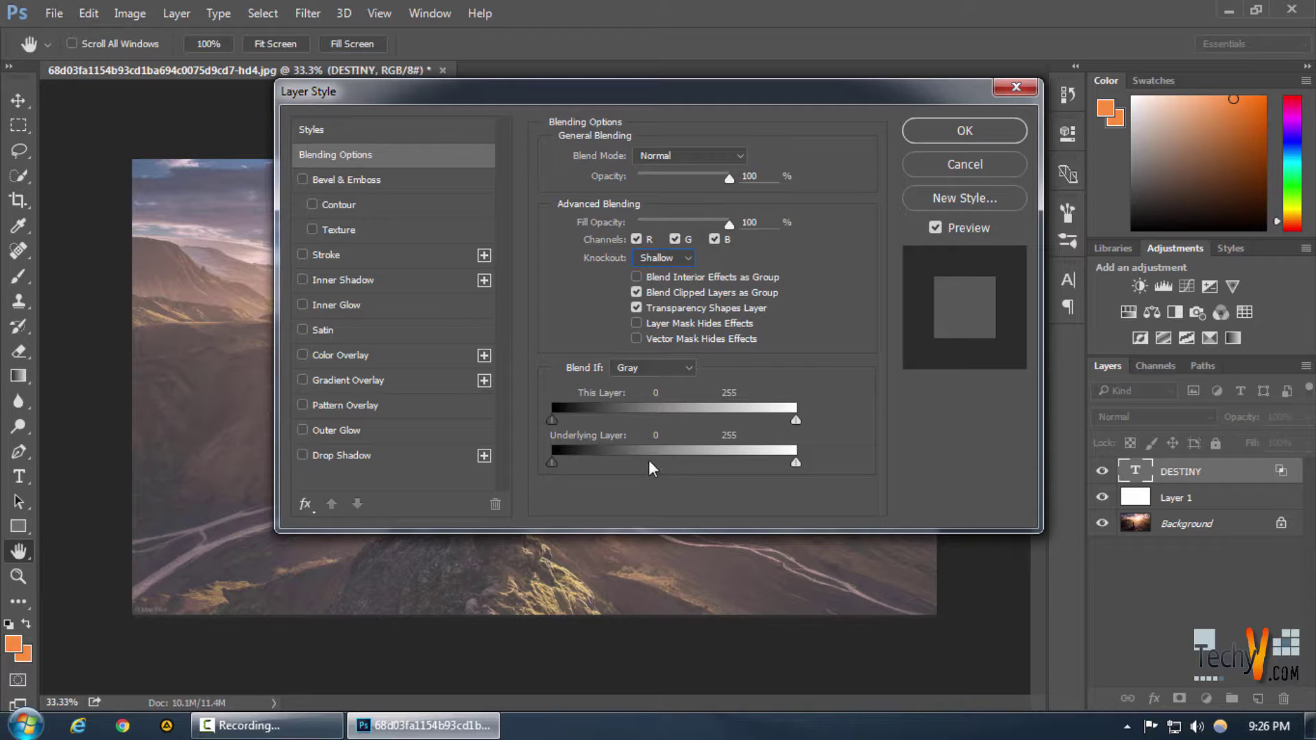
left_click_drag(731, 225, 630, 223)
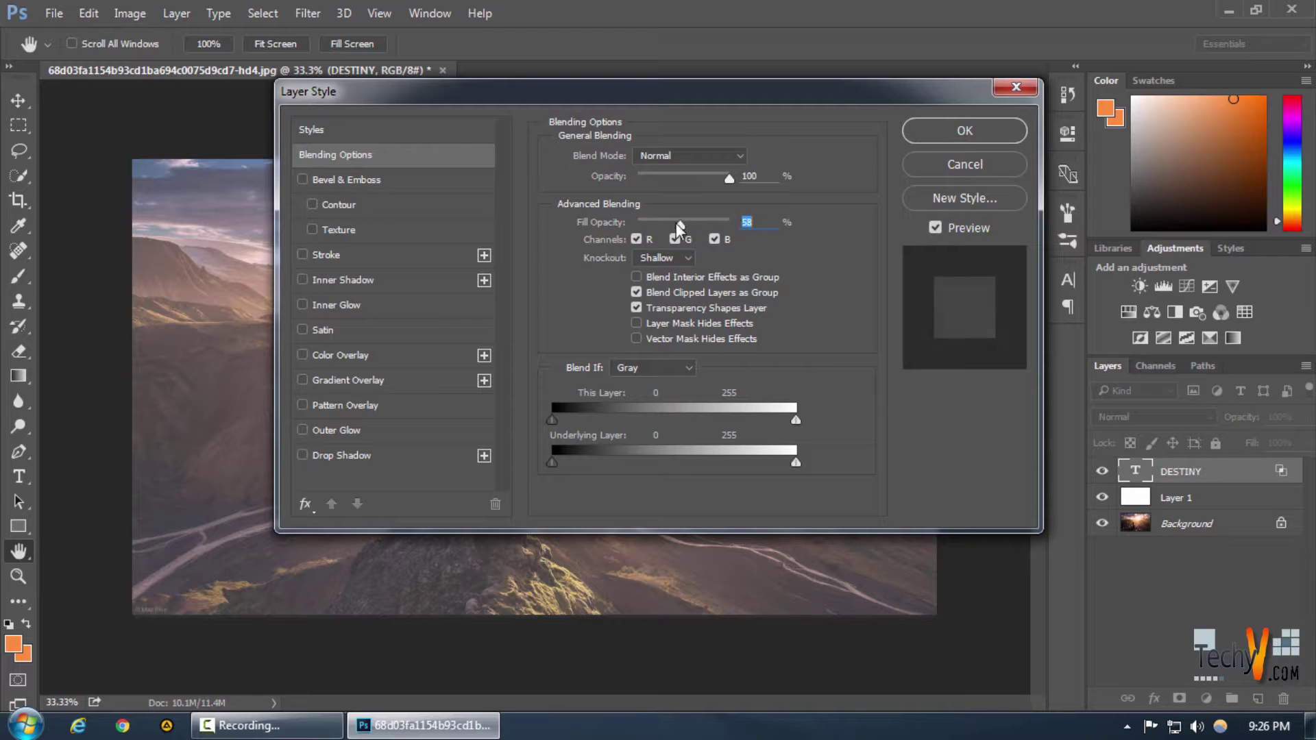
left_click(920, 133)
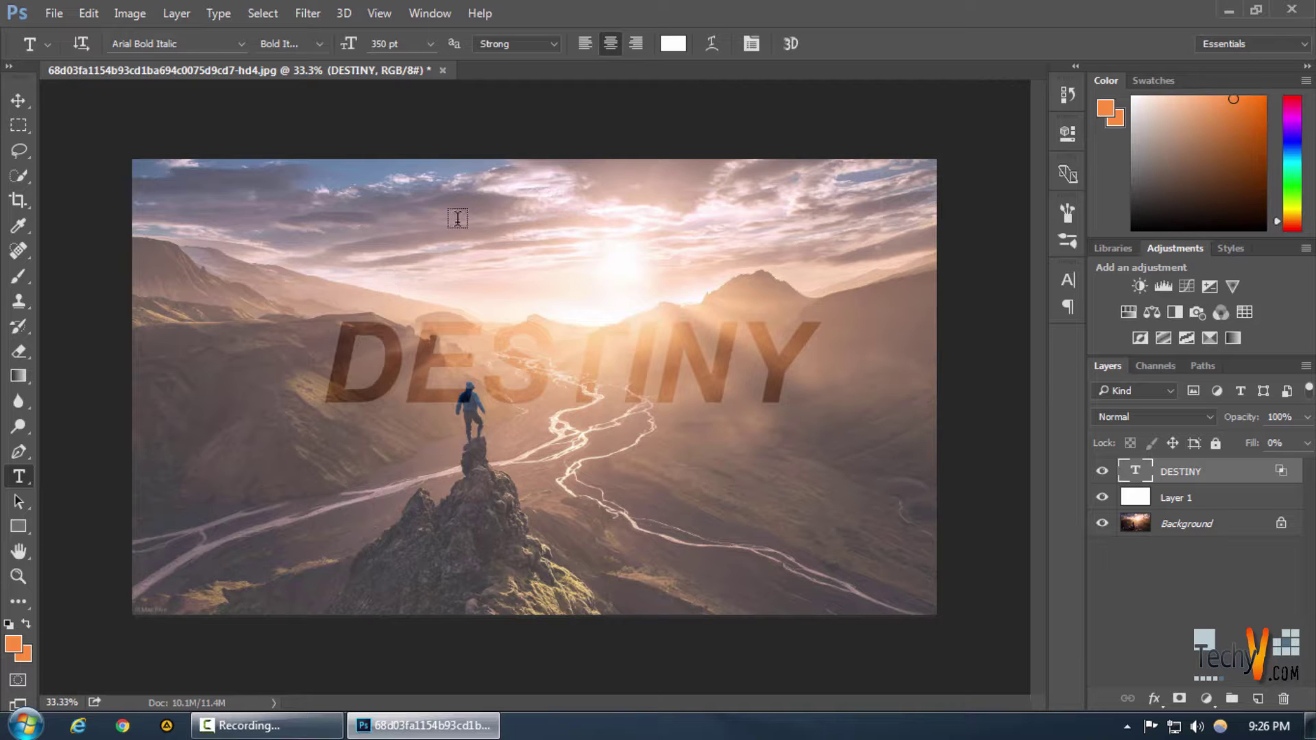
Move DESTINY, checking Ctrl distance guides, until it sits horizontally centred on the photo.
left_click(18, 102)
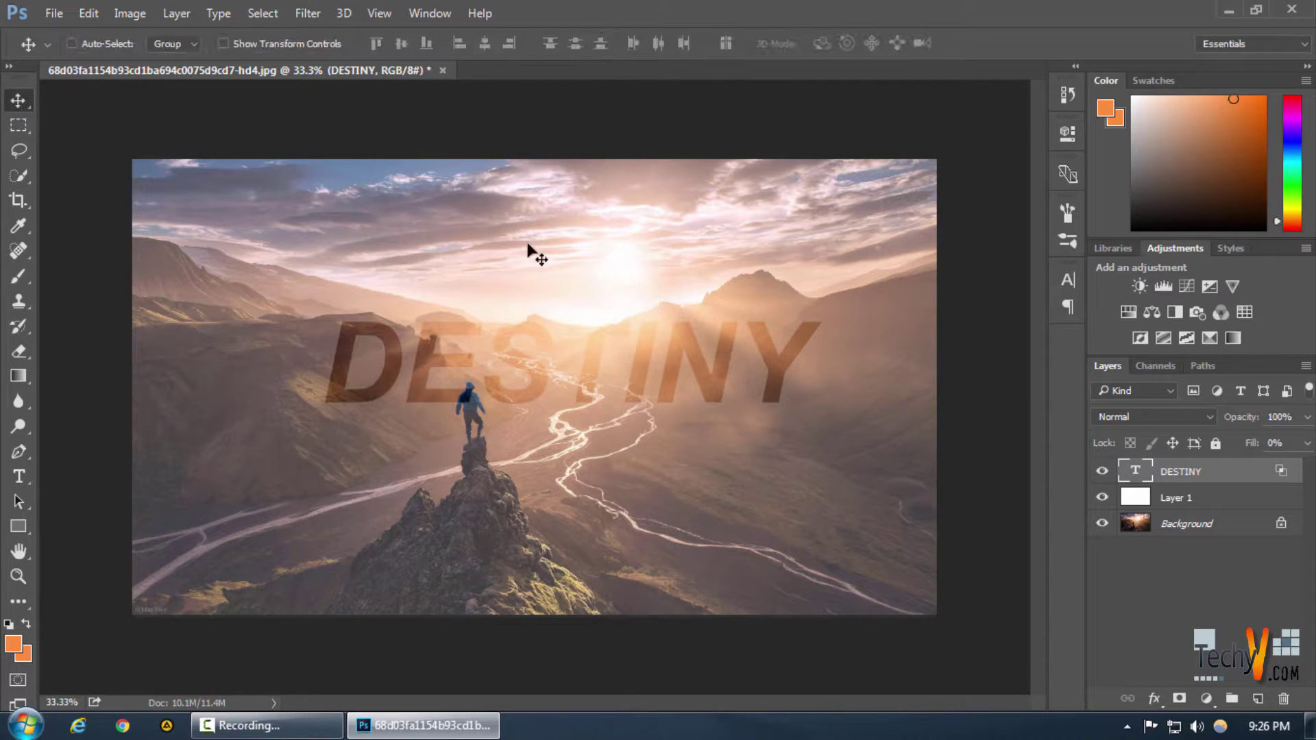
mouse_move(654, 254)
left_mouse_down()
mouse_move(660, 273)
mouse_move(647, 264)
left_mouse_up()
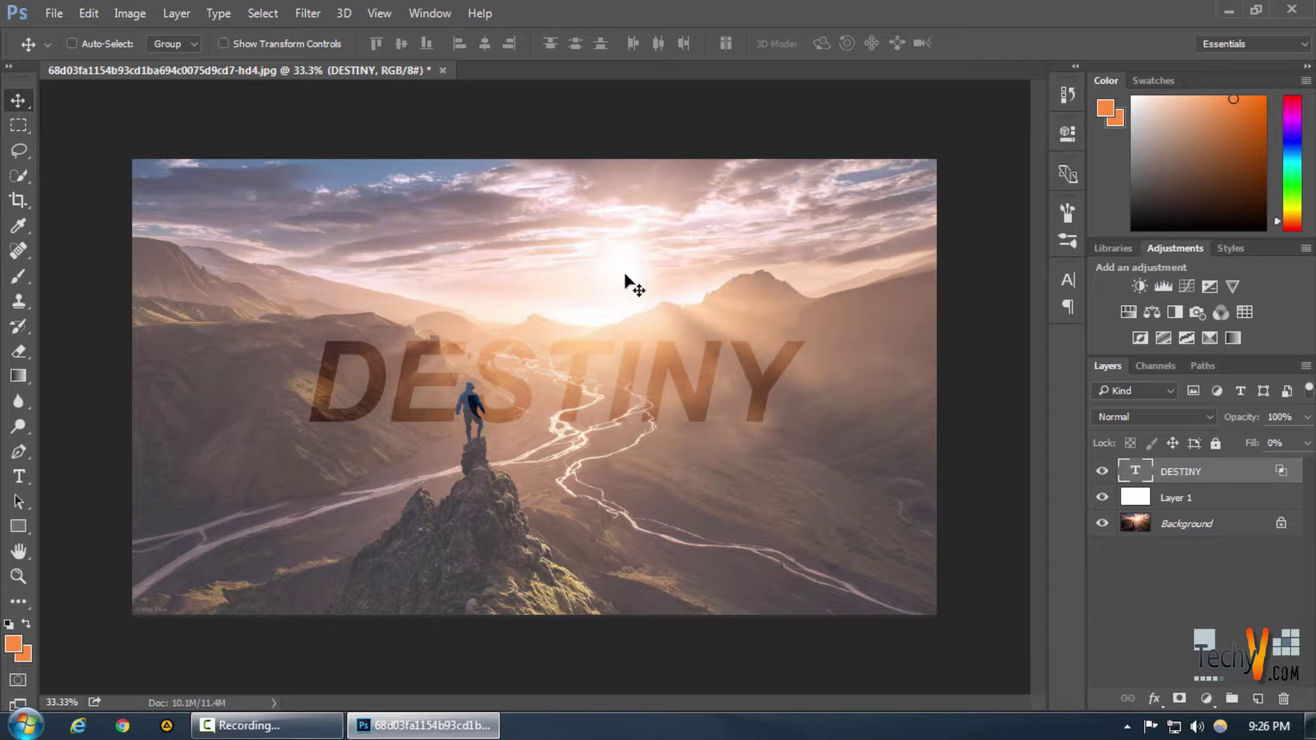
key("ctrl")
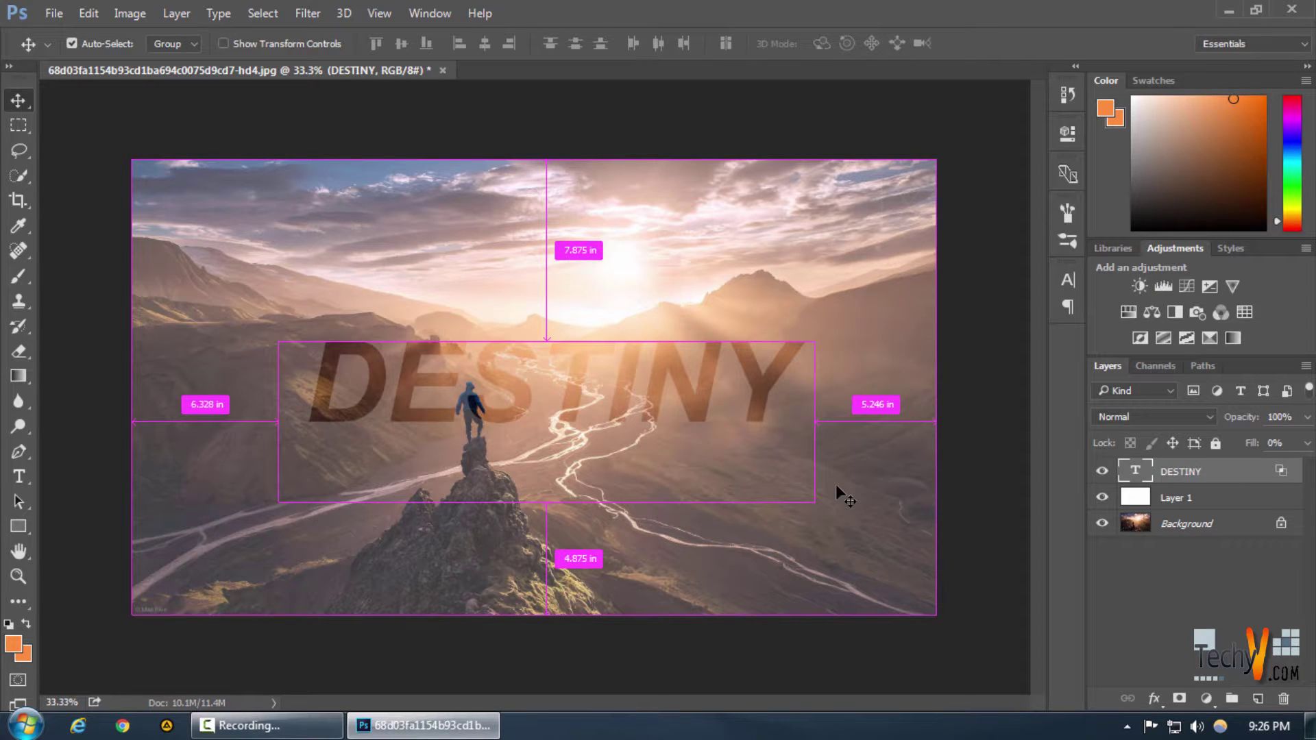
left_click_drag(642, 396, 626, 392)
key("ctrl")
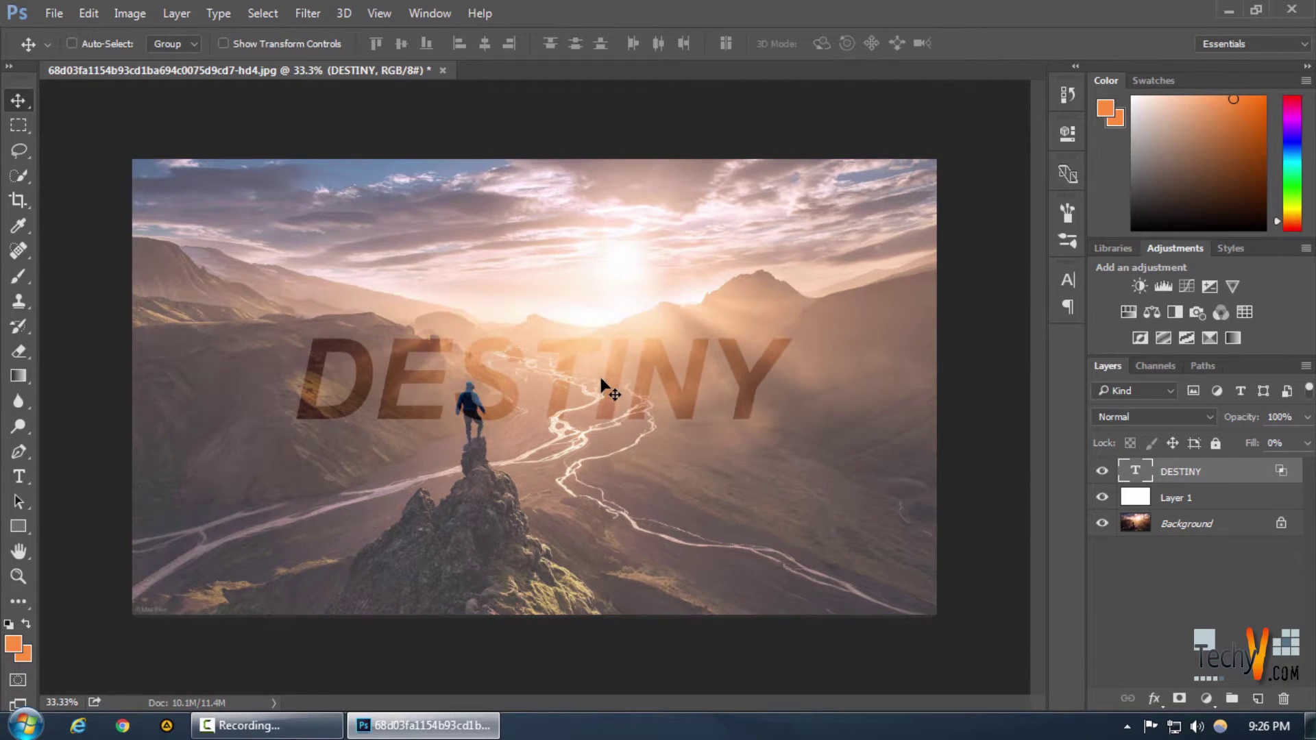
left_click_drag(601, 374, 603, 366)
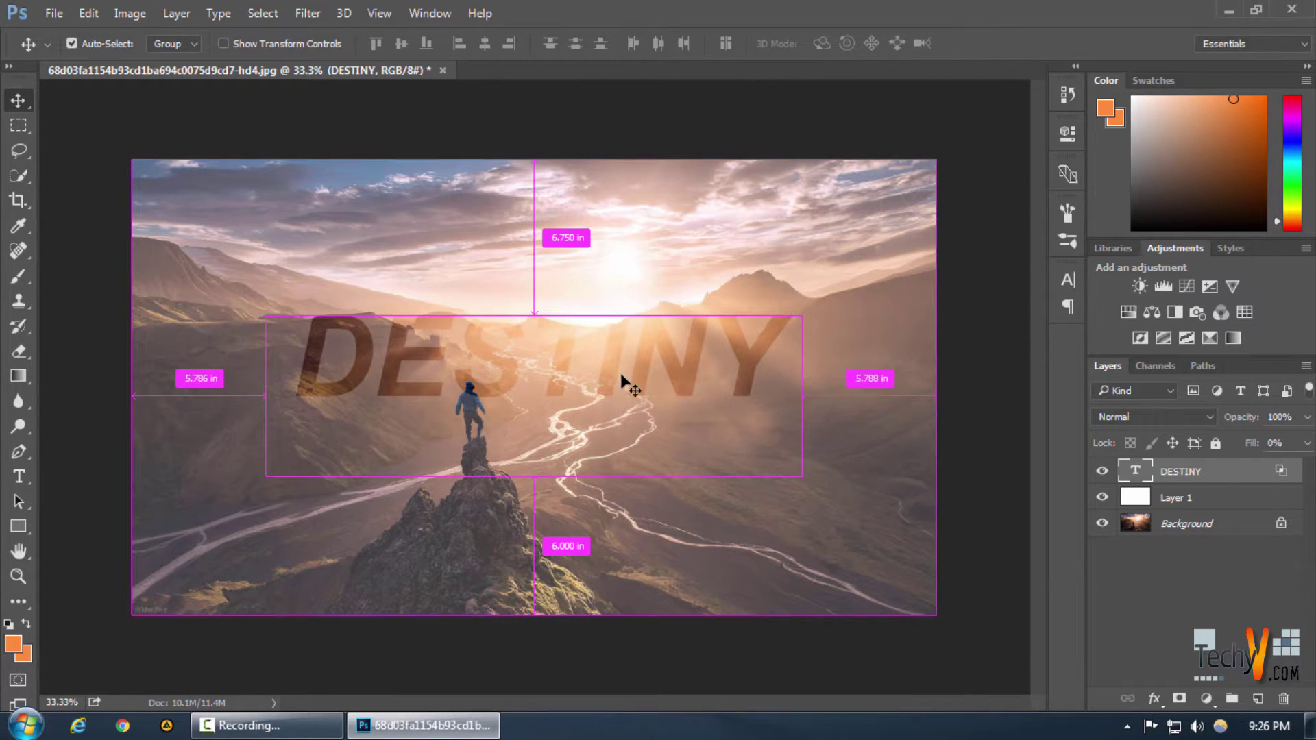
left_click_drag(627, 374, 628, 392)
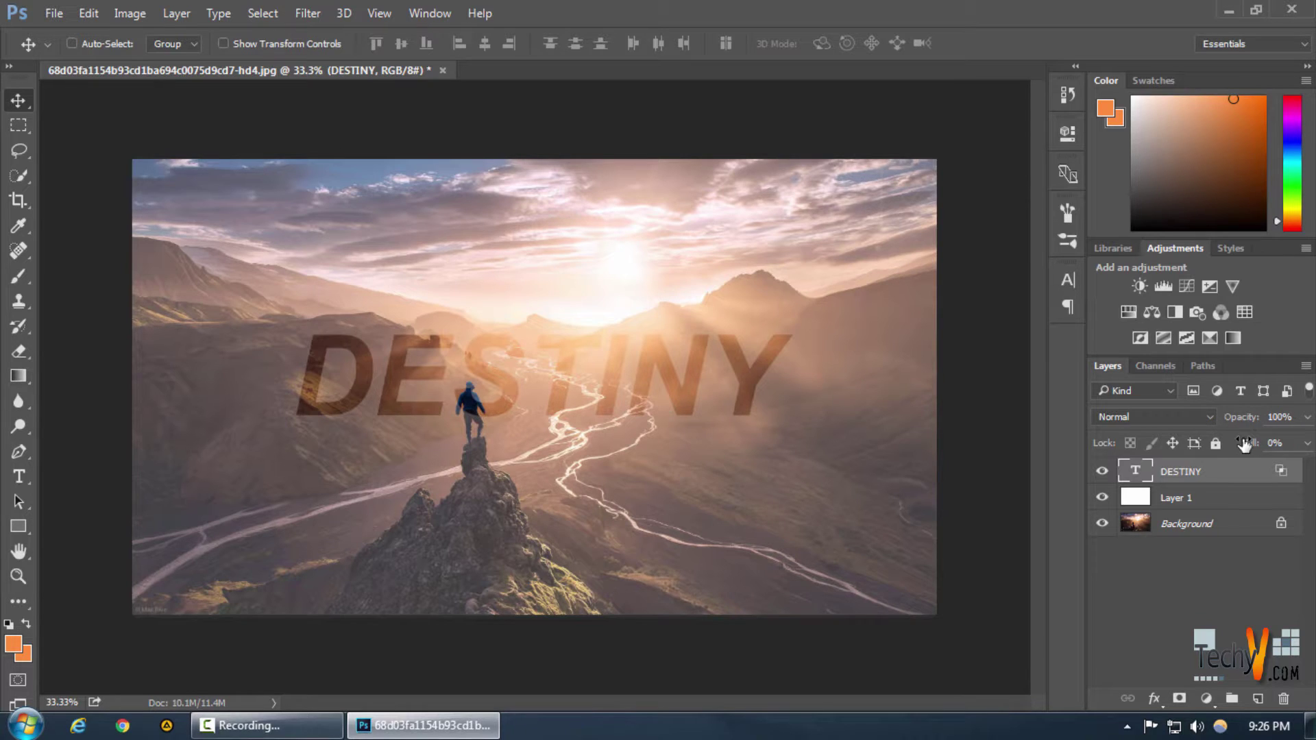
Select Layer 1 and set the white overlay's opacity to 45%.
left_click_drag(1244, 444, 1200, 442)
left_click(1188, 499)
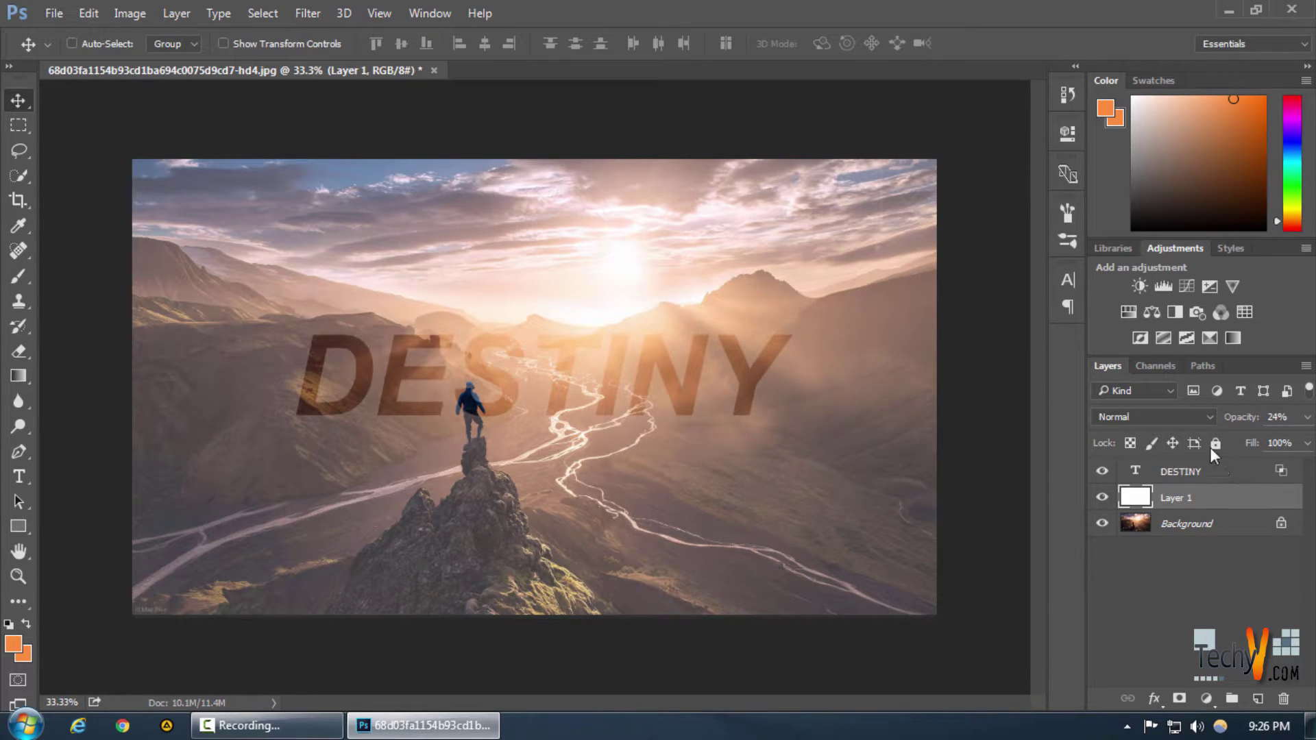
left_click_drag(1233, 427, 1242, 426)
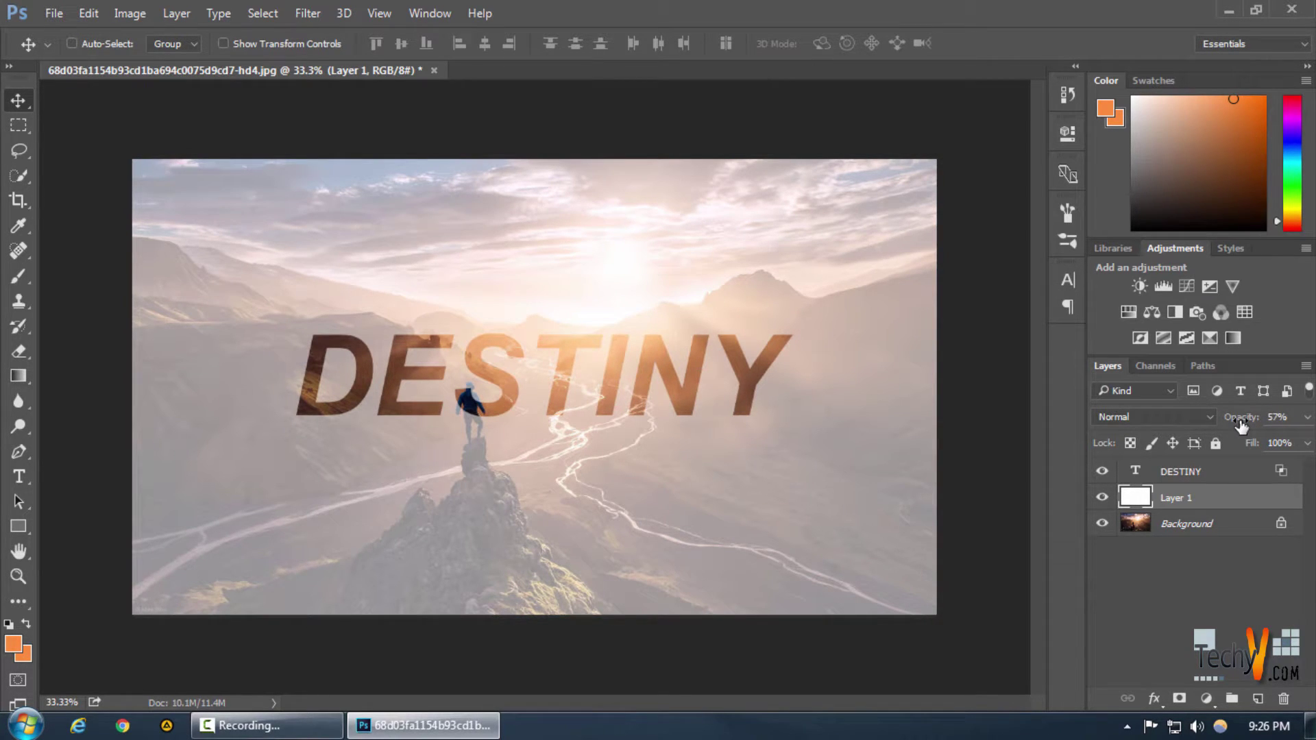
left_click_drag(1242, 426, 1237, 421)
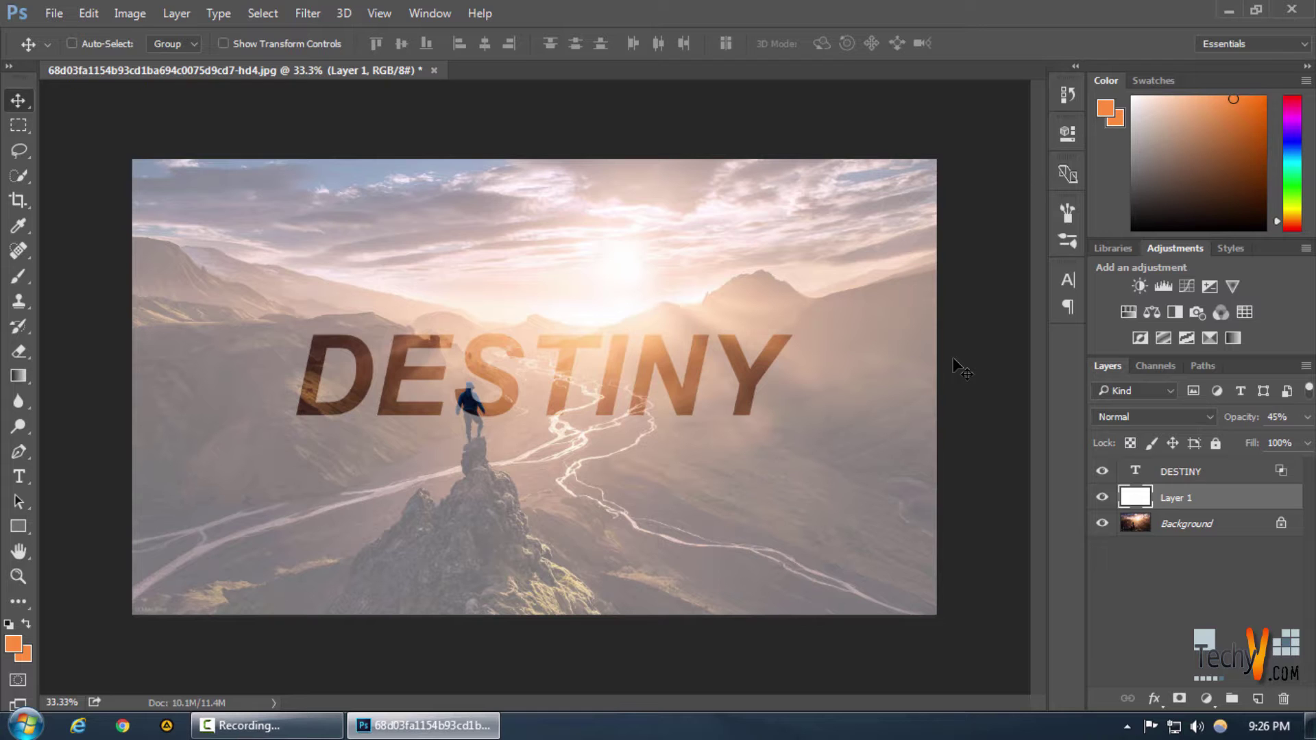
Free Transform Layer 1, shrinking the white box into a narrow band around DESTINY.
key("ctrl+t")
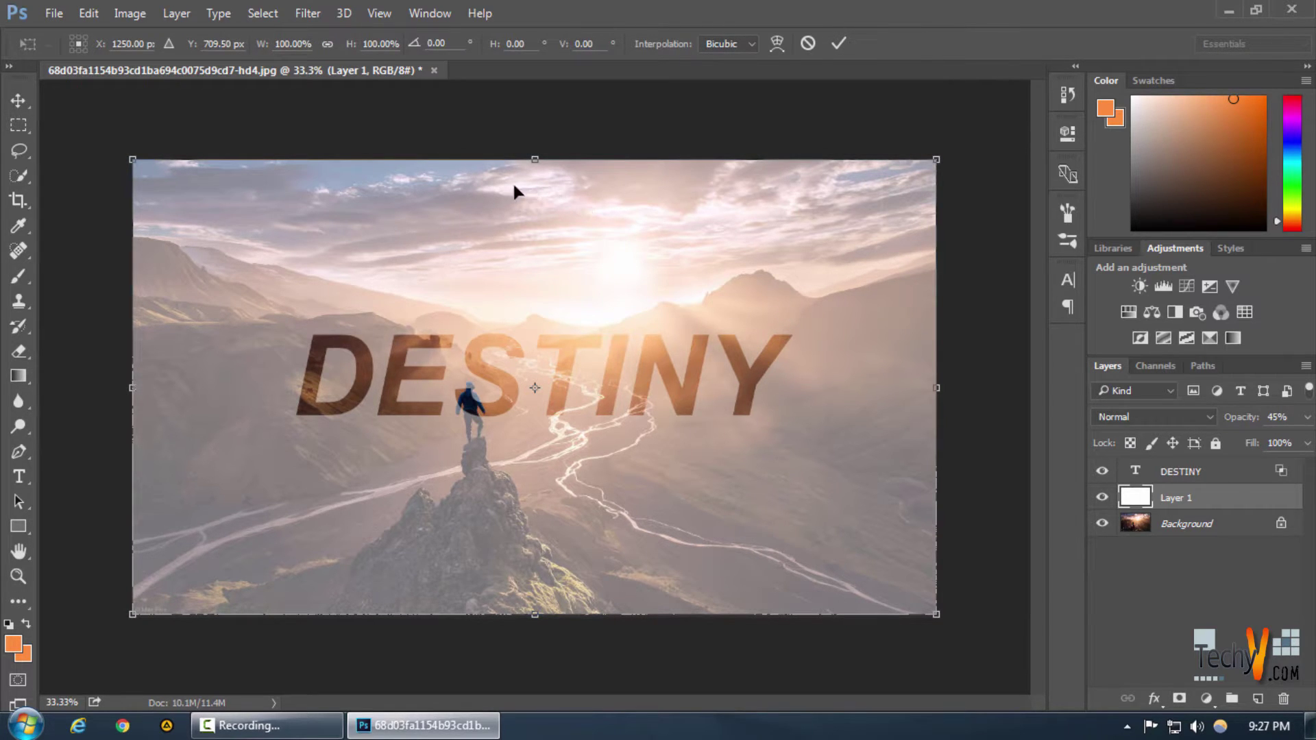
mouse_move(132, 160)
left_mouse_down()
mouse_move(180, 236)
mouse_move(254, 294)
mouse_move(133, 161)
mouse_move(266, 282)
left_mouse_up()
left_click_drag(933, 612, 819, 501)
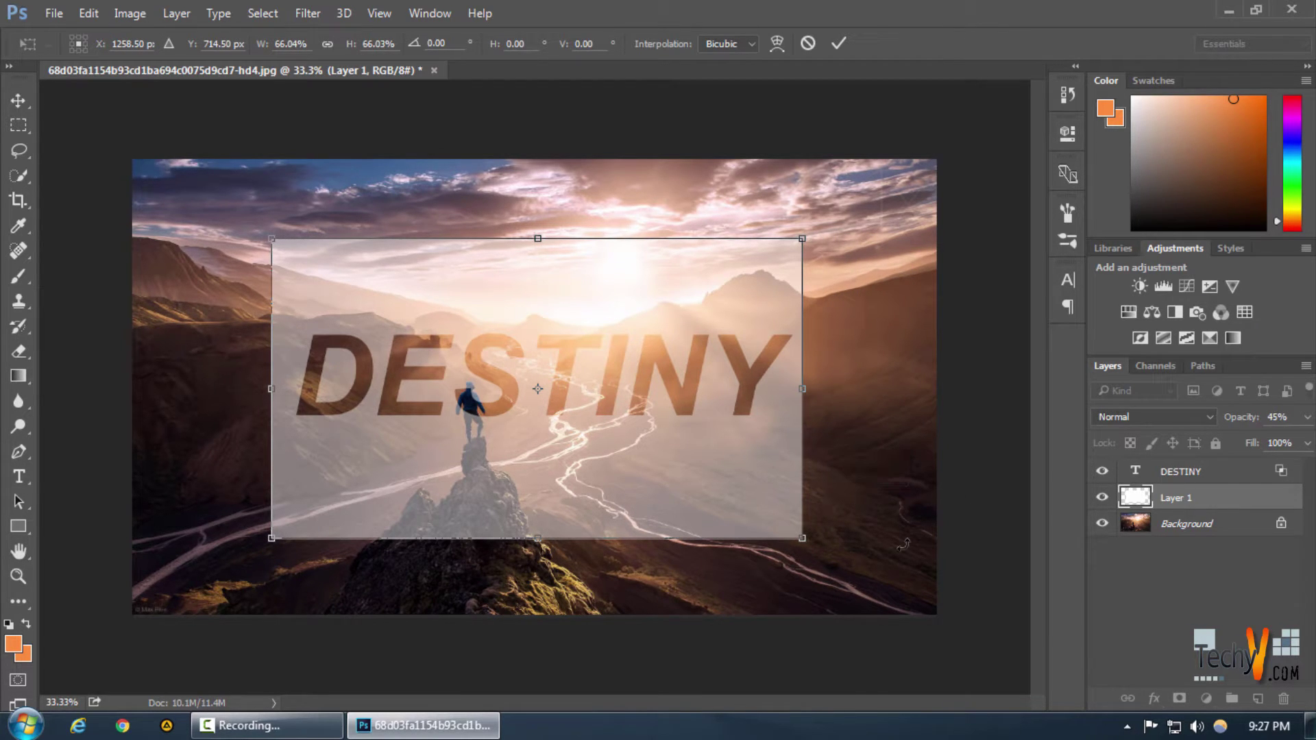
left_click_drag(539, 240, 540, 302)
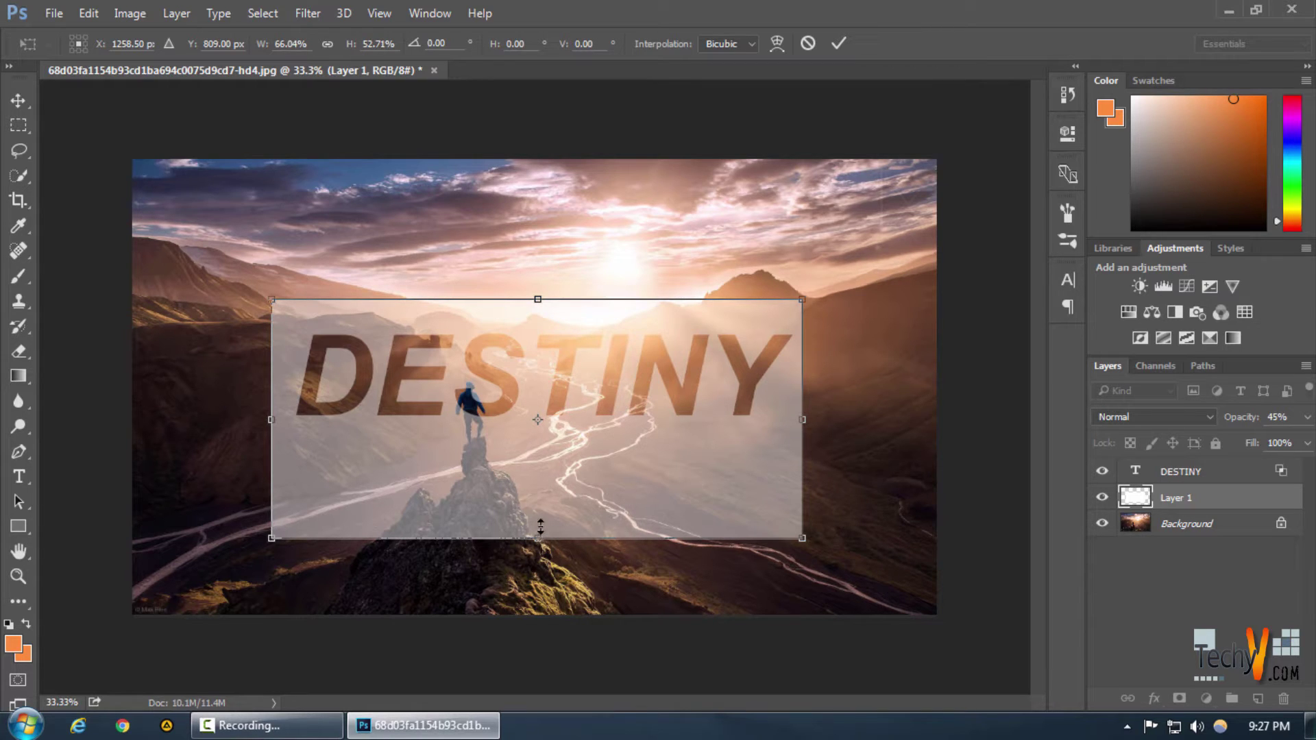
left_click_drag(540, 527, 557, 454)
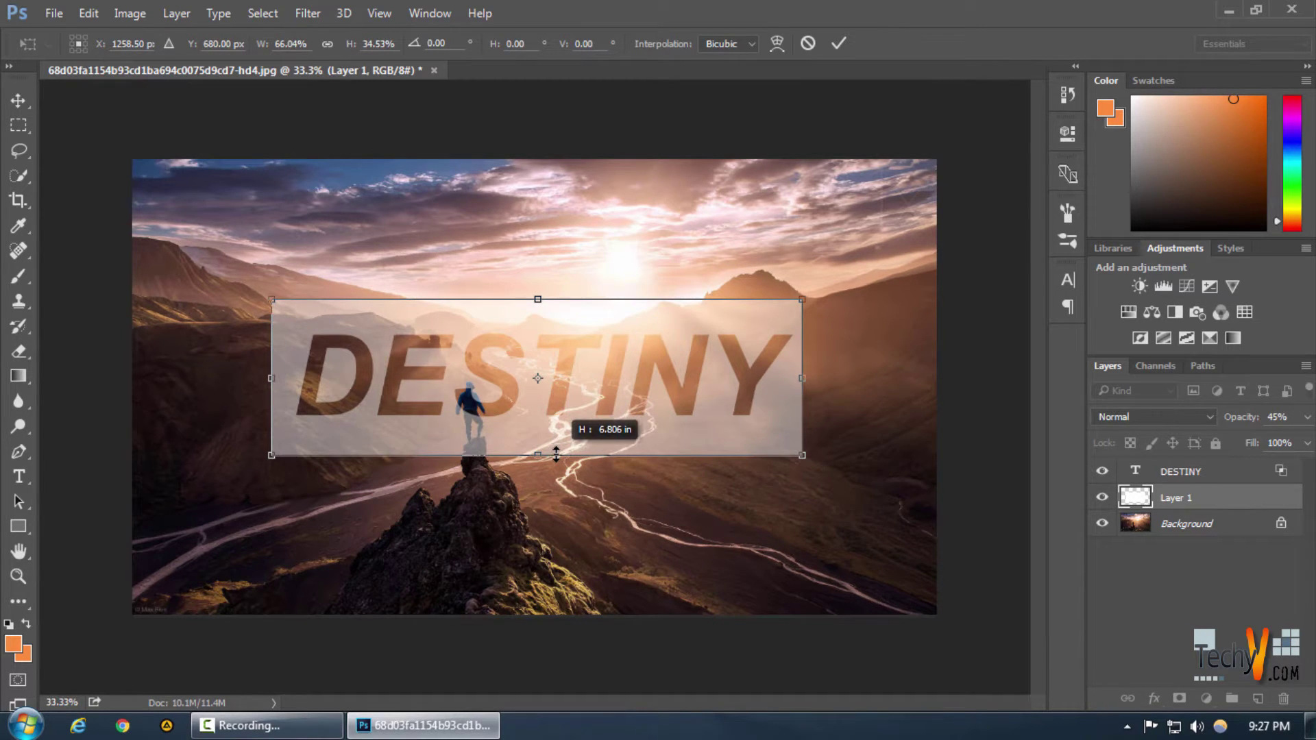
left_click_drag(538, 300, 539, 316)
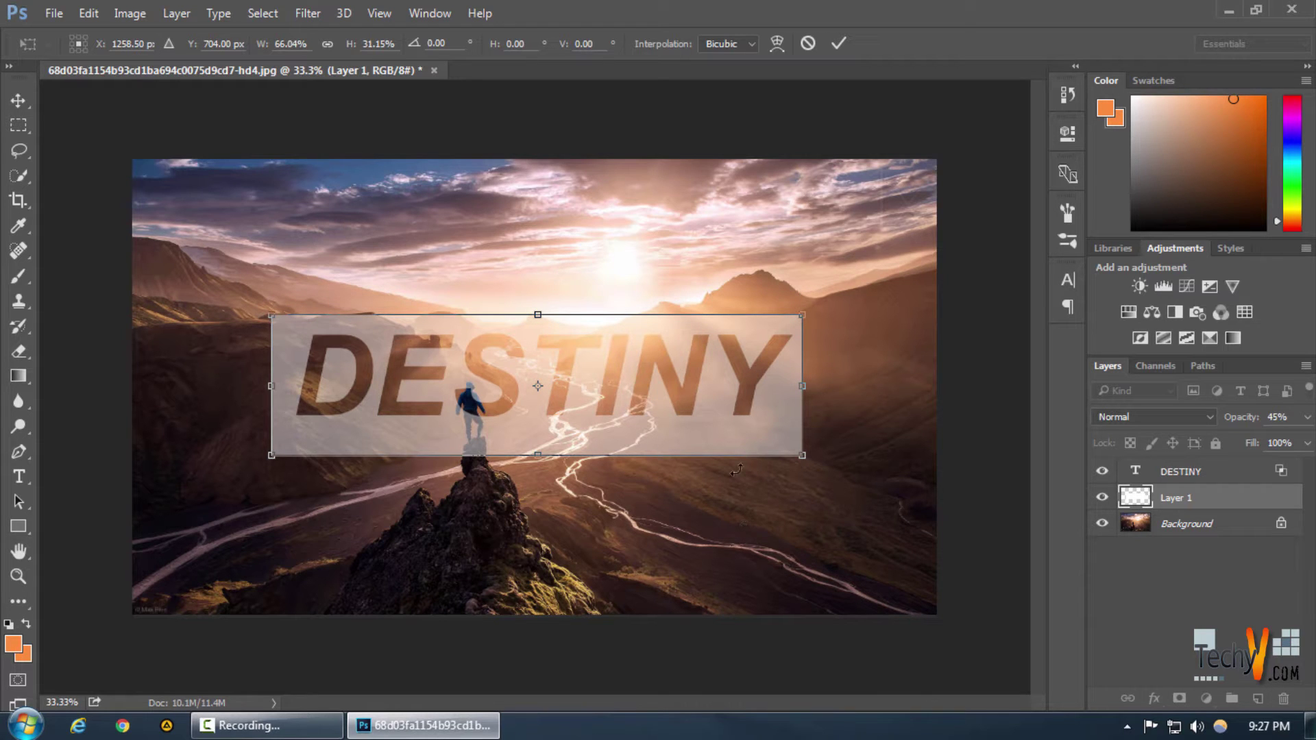
Commit the shortened white box, trial-move it, then undo so it stays behind DESTINY.
key("Return")
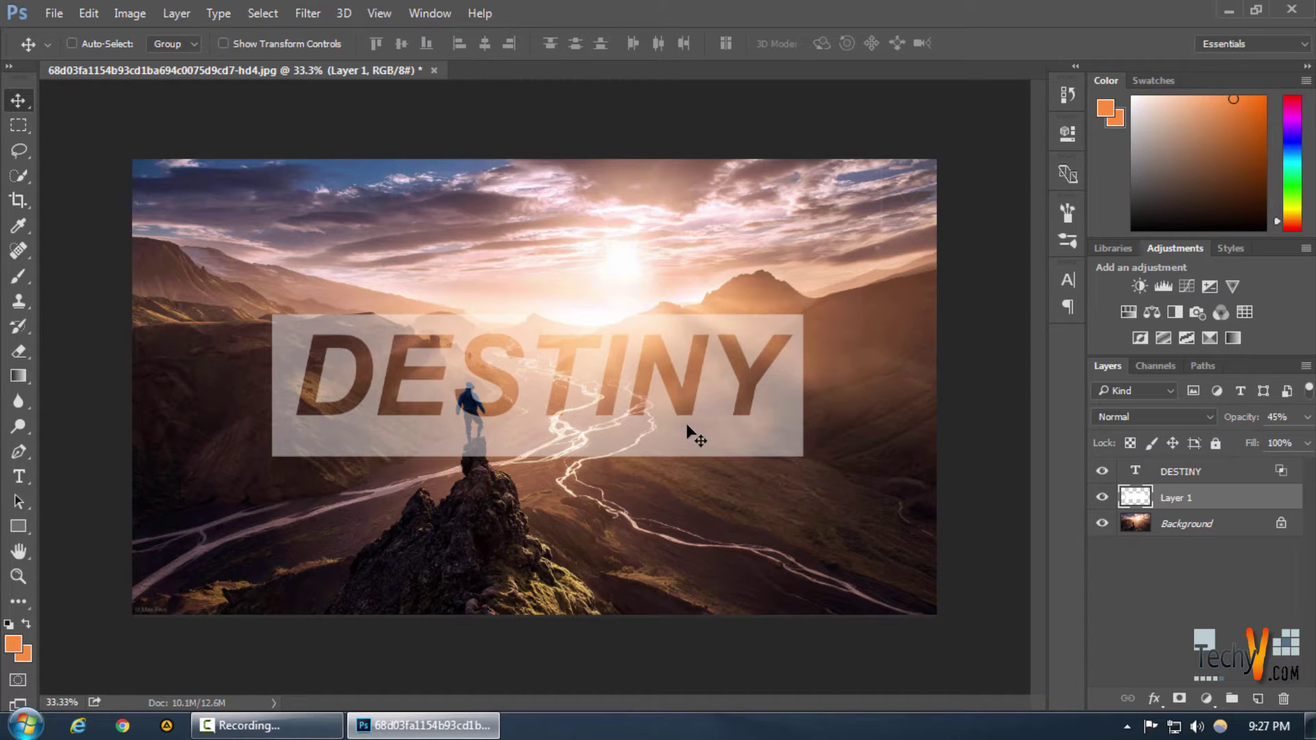
mouse_move(688, 426)
left_mouse_down()
mouse_move(736, 464)
mouse_move(708, 402)
left_mouse_up()
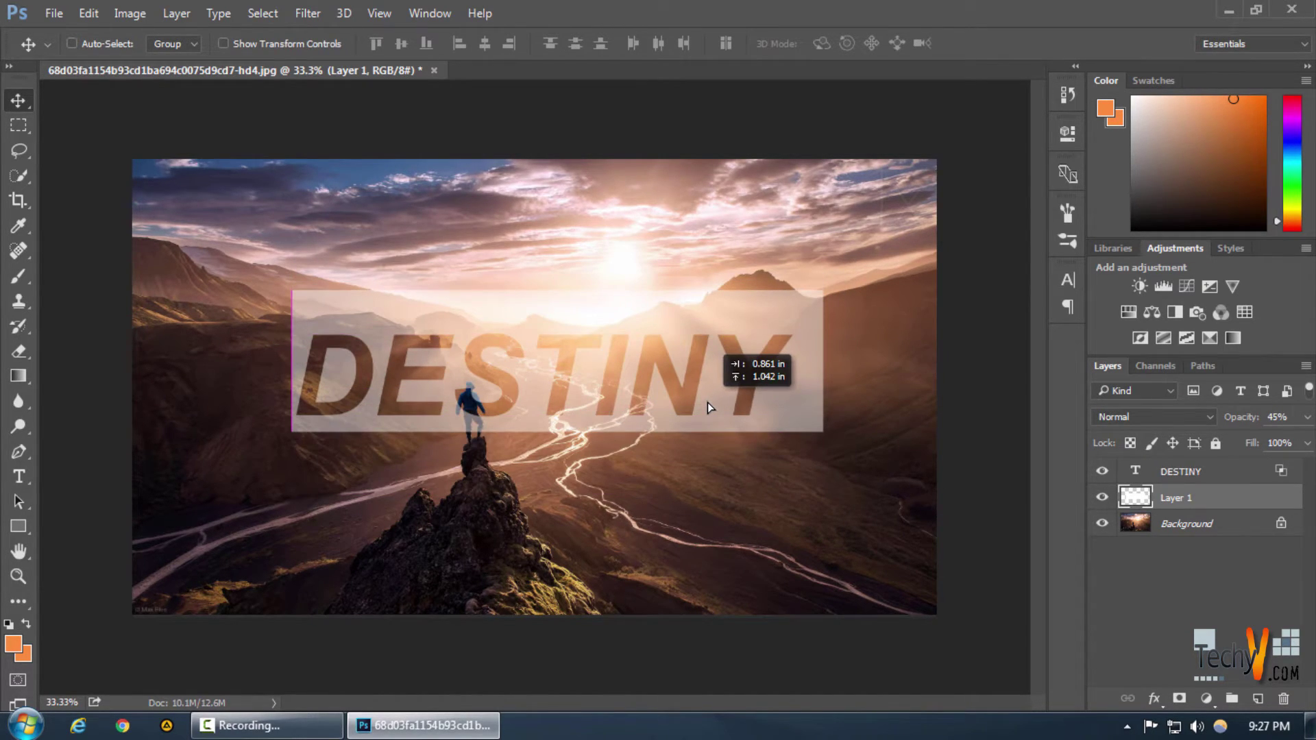
key("ctrl")
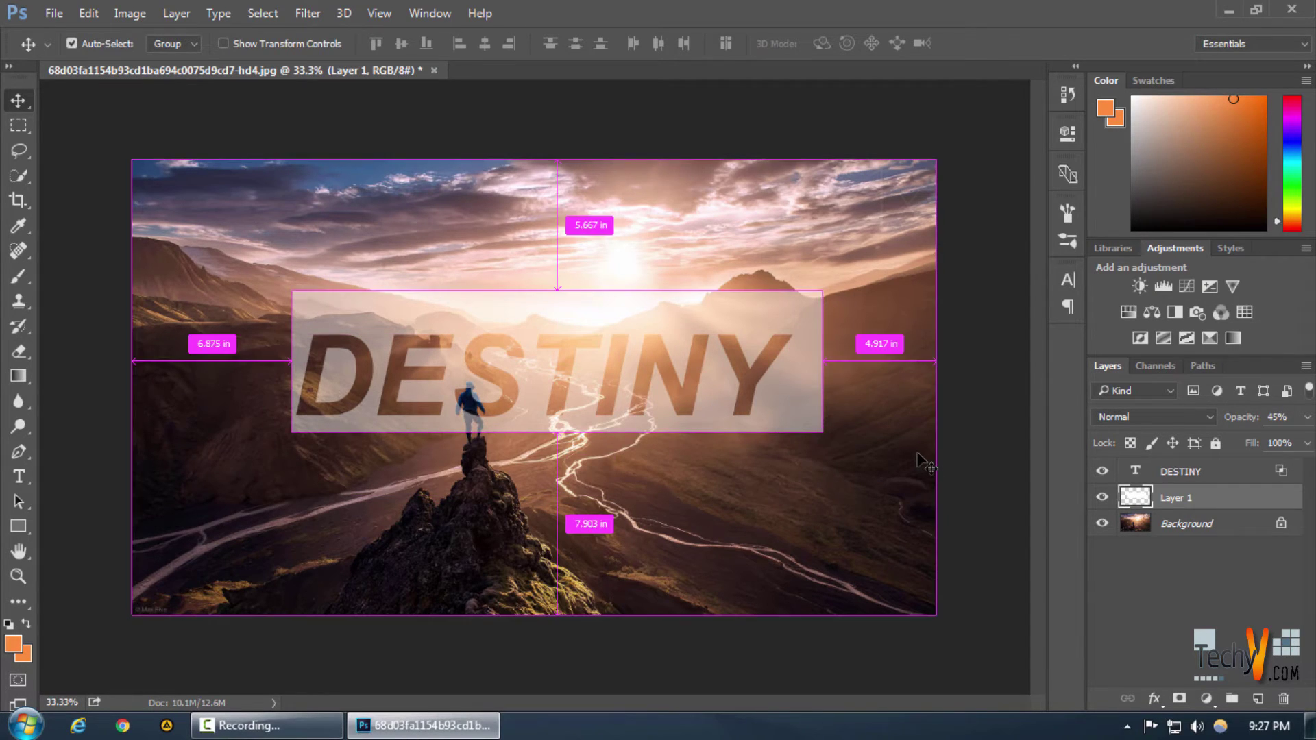
left_click_drag(739, 497, 719, 520)
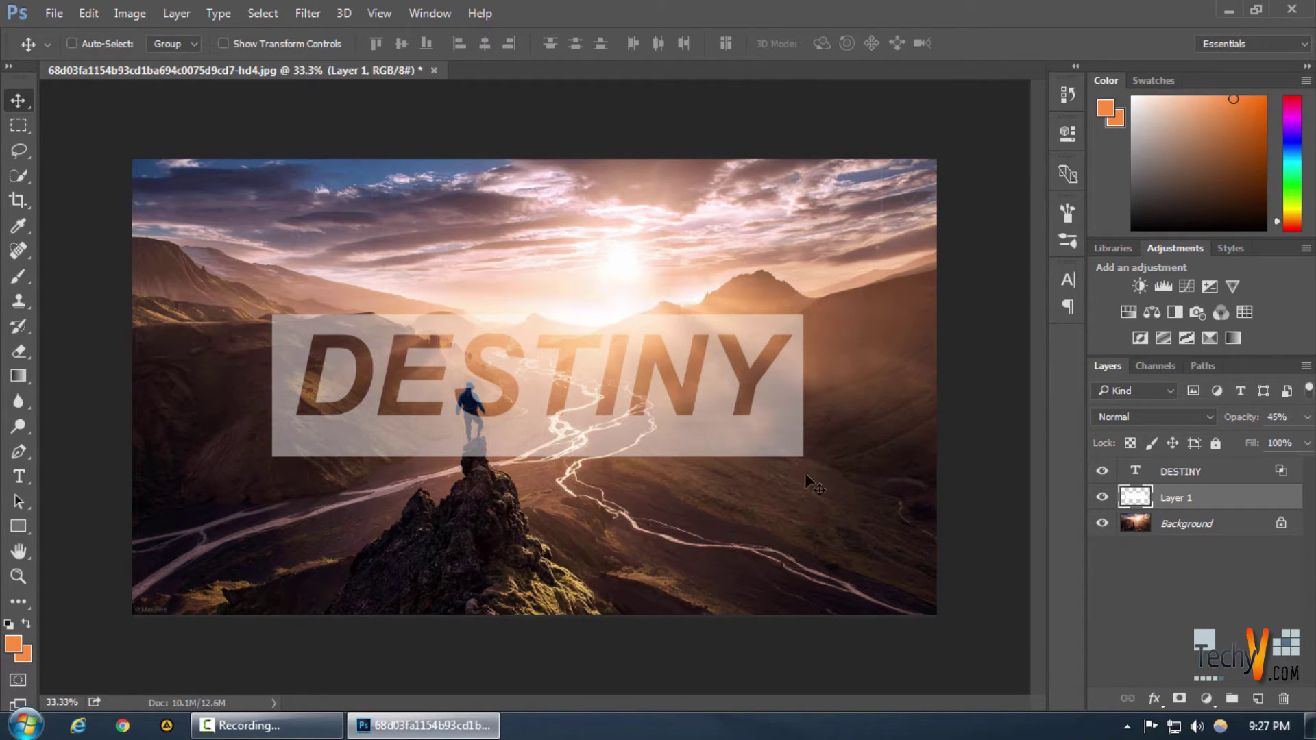
key("ctrl")
Select Layer 1 and check the white box's distances to the canvas edges.
left_click(1196, 527)
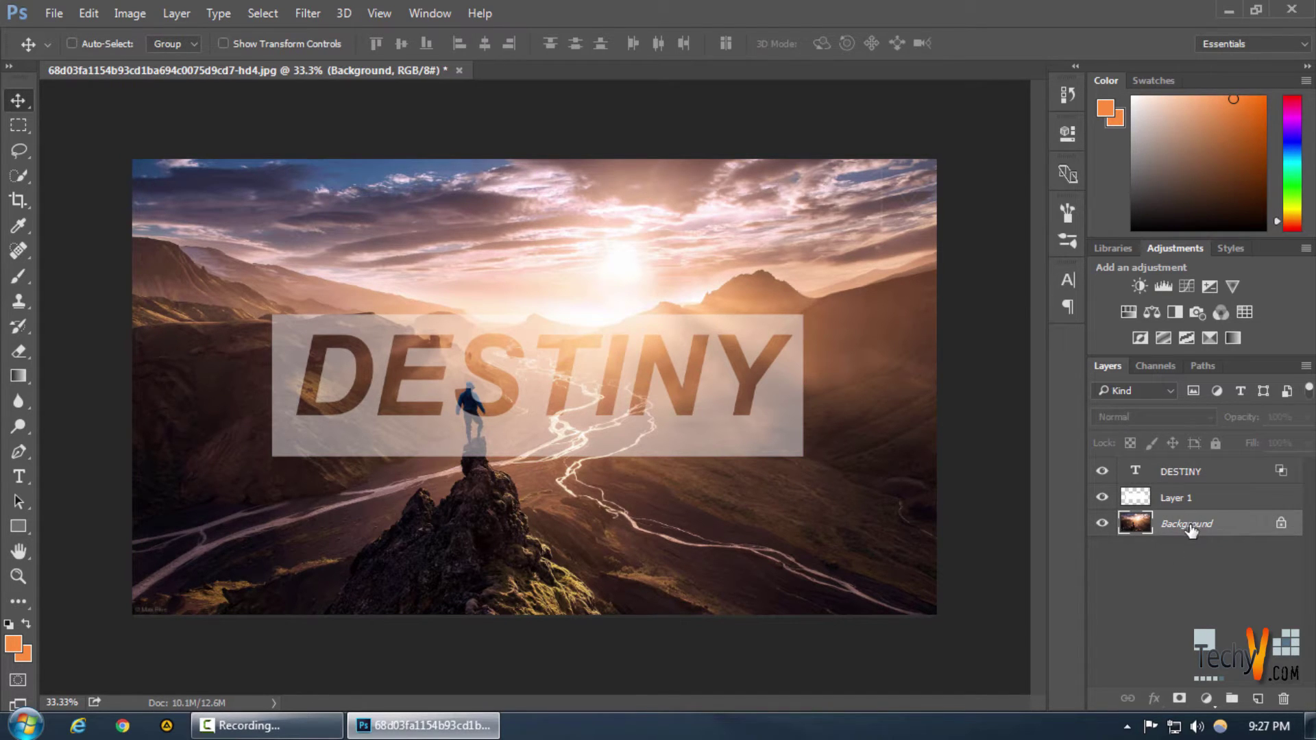
left_click(1193, 500)
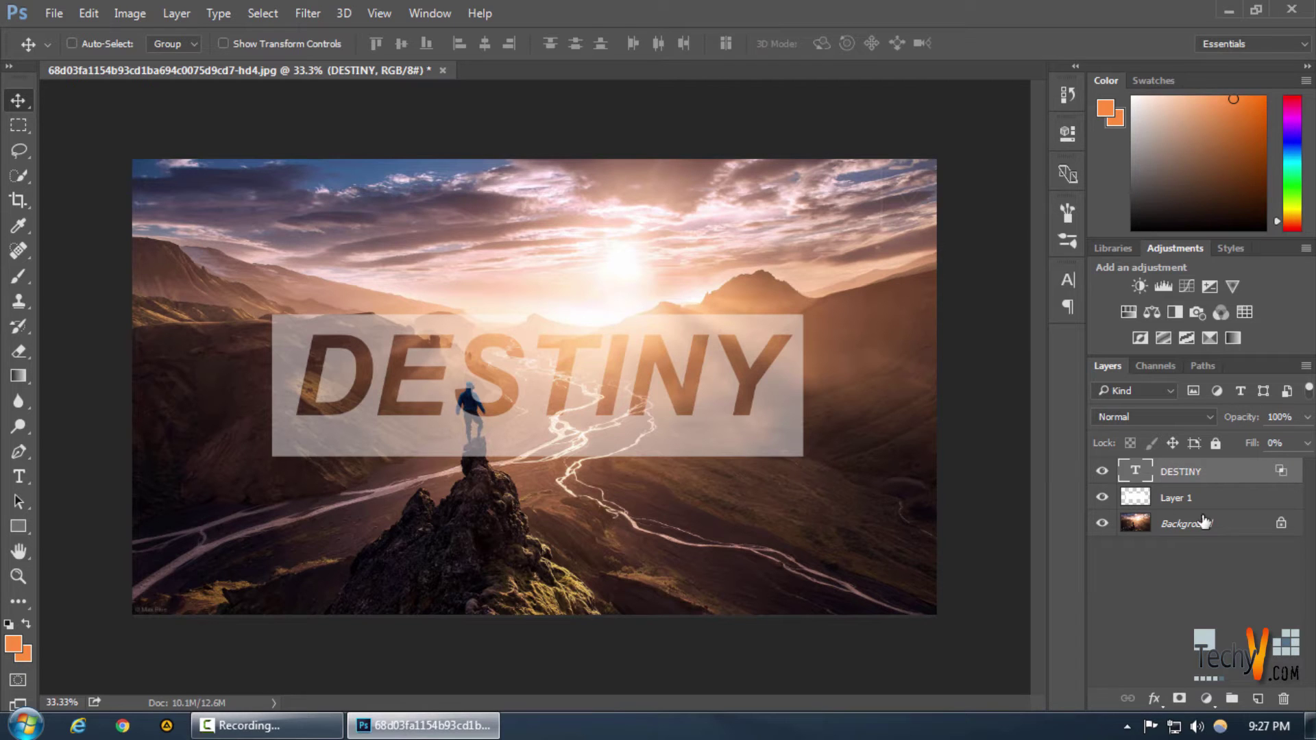
left_click(1218, 499)
key("ctrl")
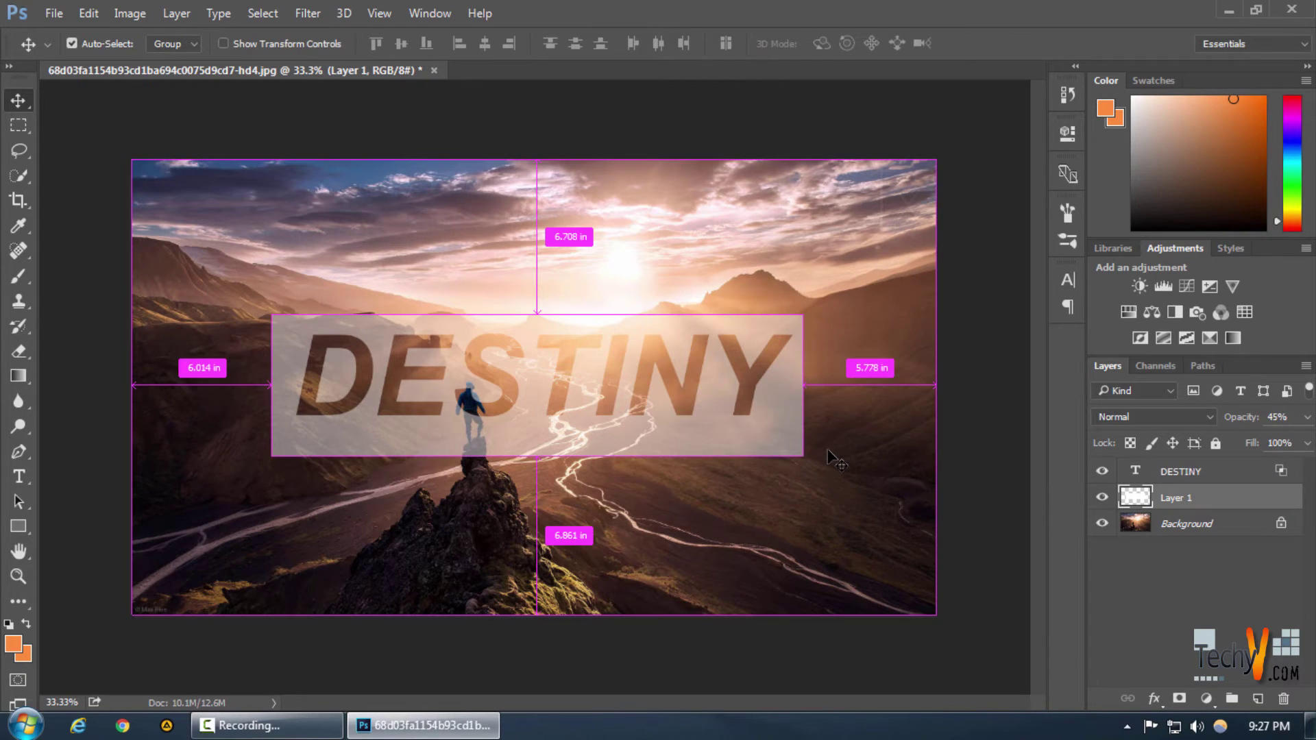
key("ctrl+t")
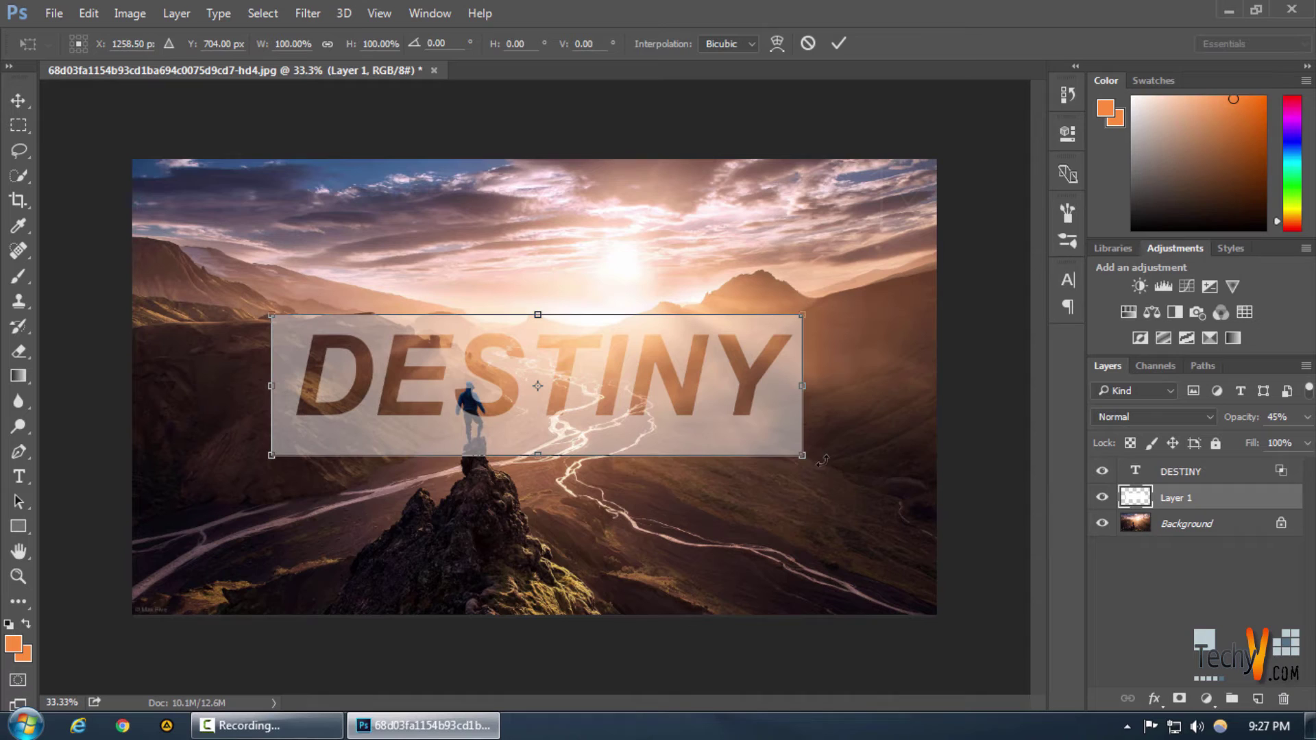
left_click_drag(803, 456, 905, 559)
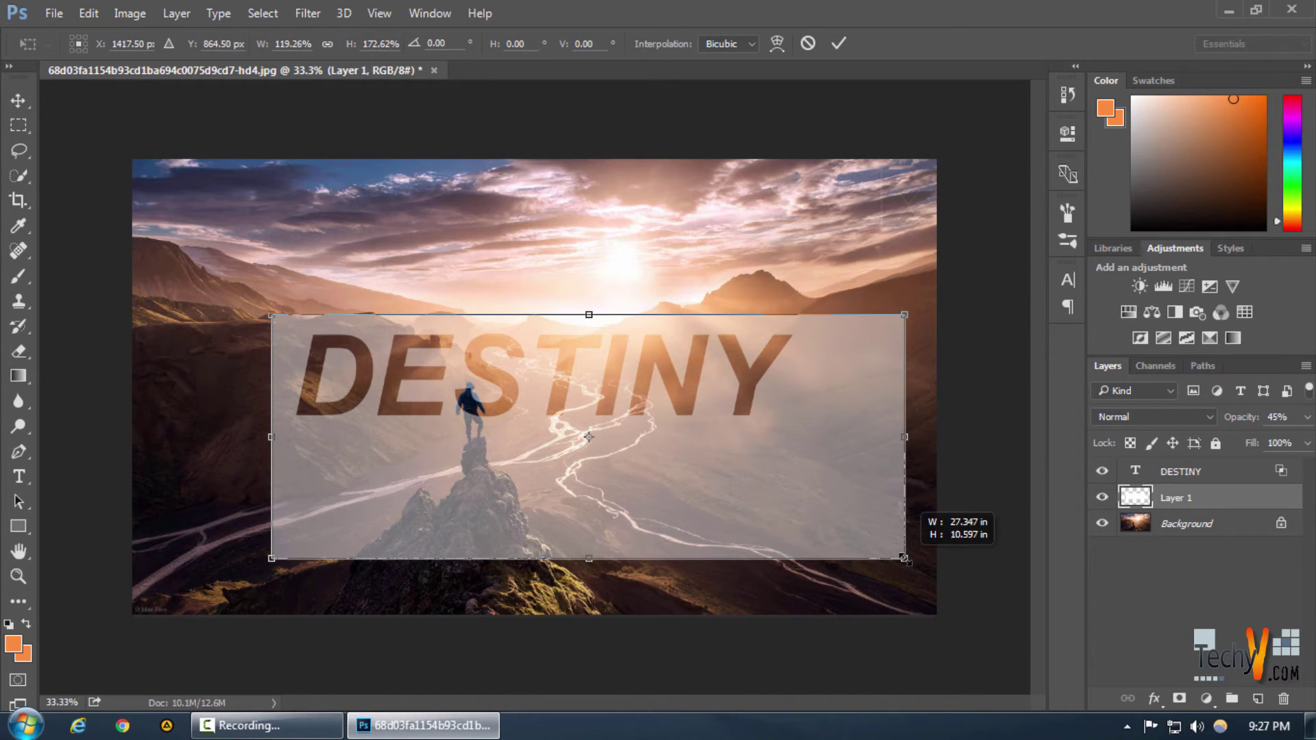
mouse_move(270, 317)
left_mouse_down()
mouse_move(174, 198)
mouse_move(218, 274)
left_mouse_up()
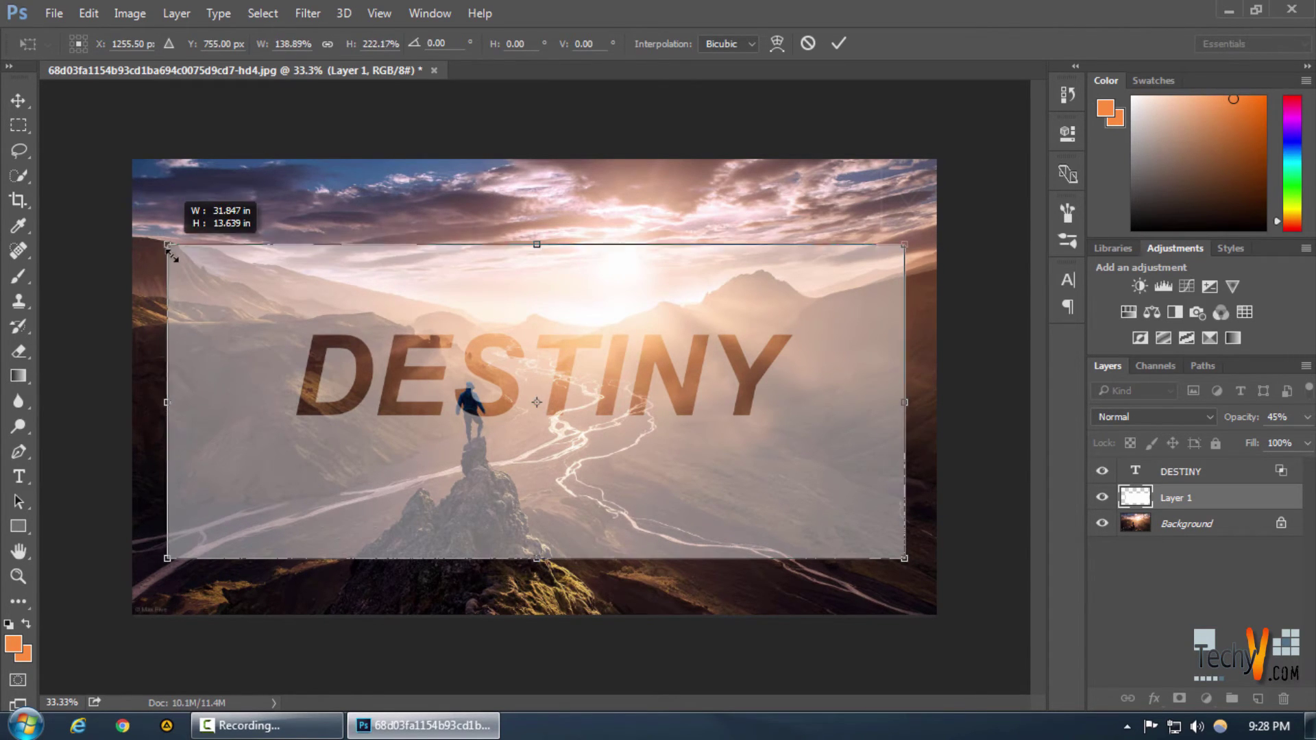
left_click_drag(218, 274, 172, 253)
key("ctrl+z")
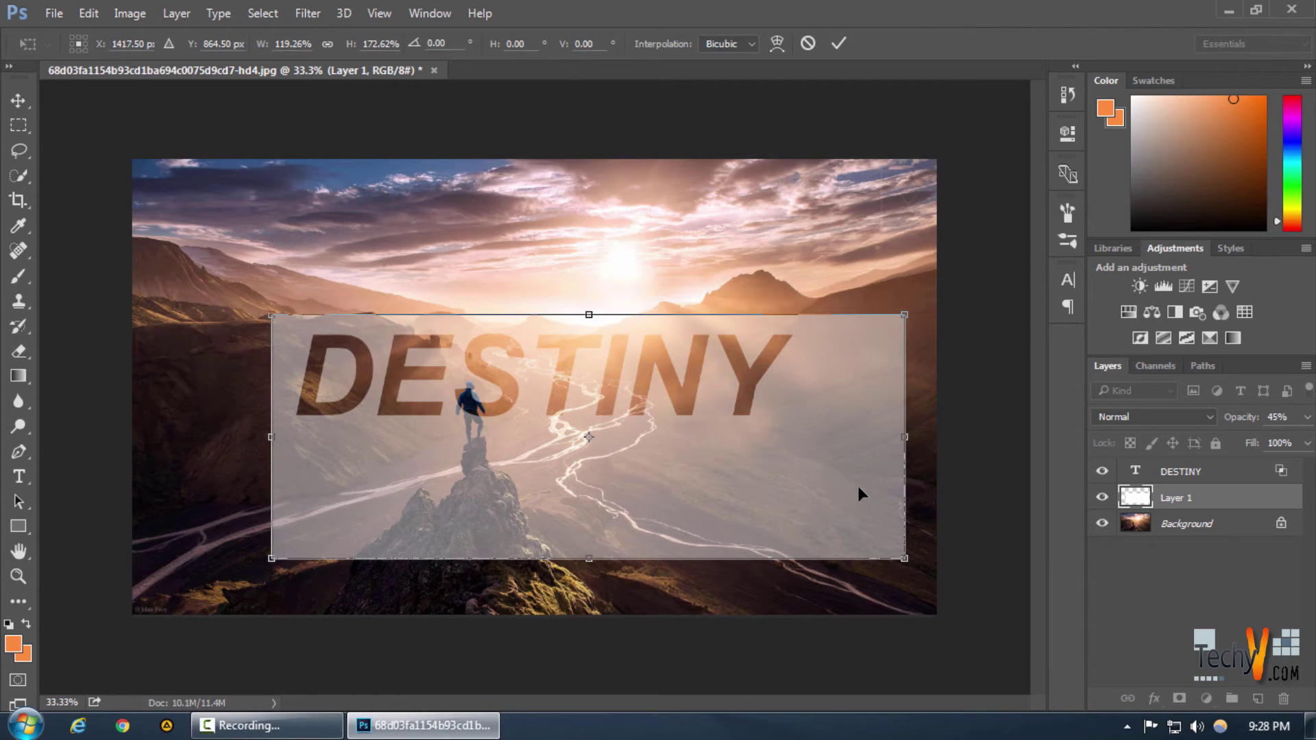
key("Return")
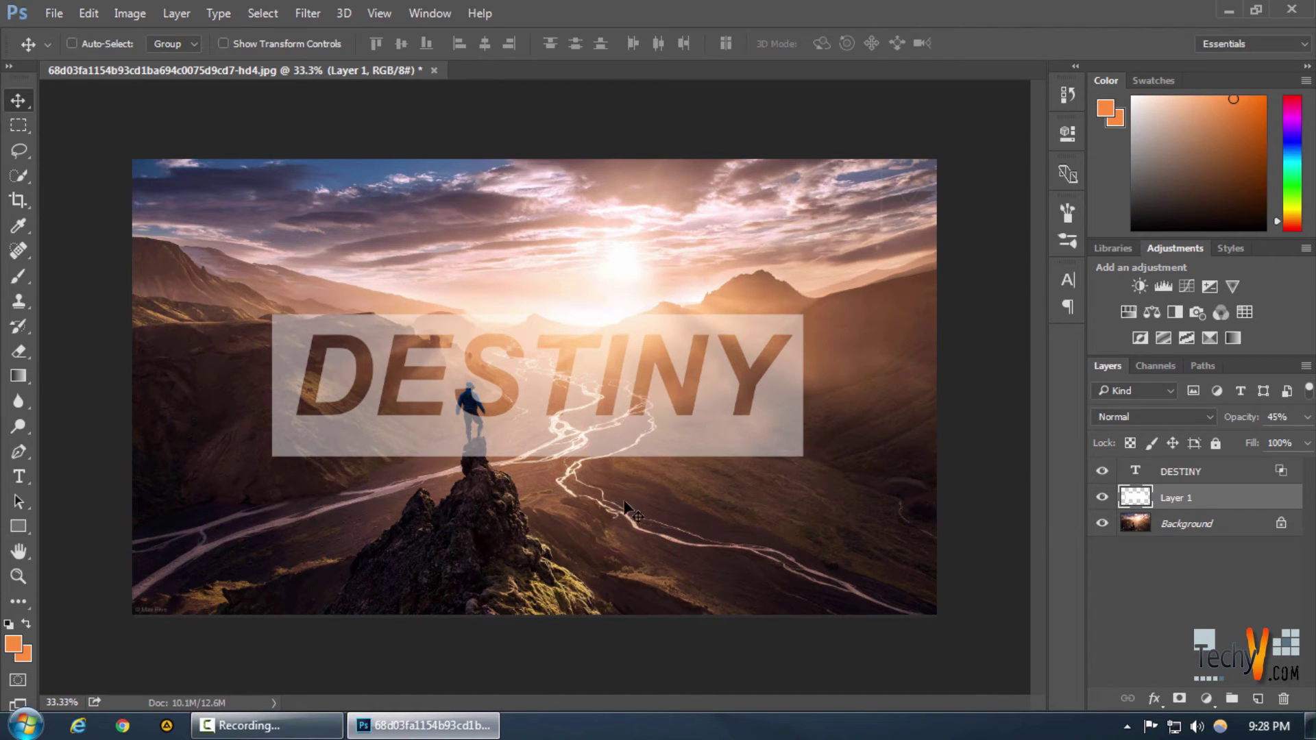
Scale the white box on Layer 1 out to the photo's top-left and bottom-right corners.
left_click(1223, 469)
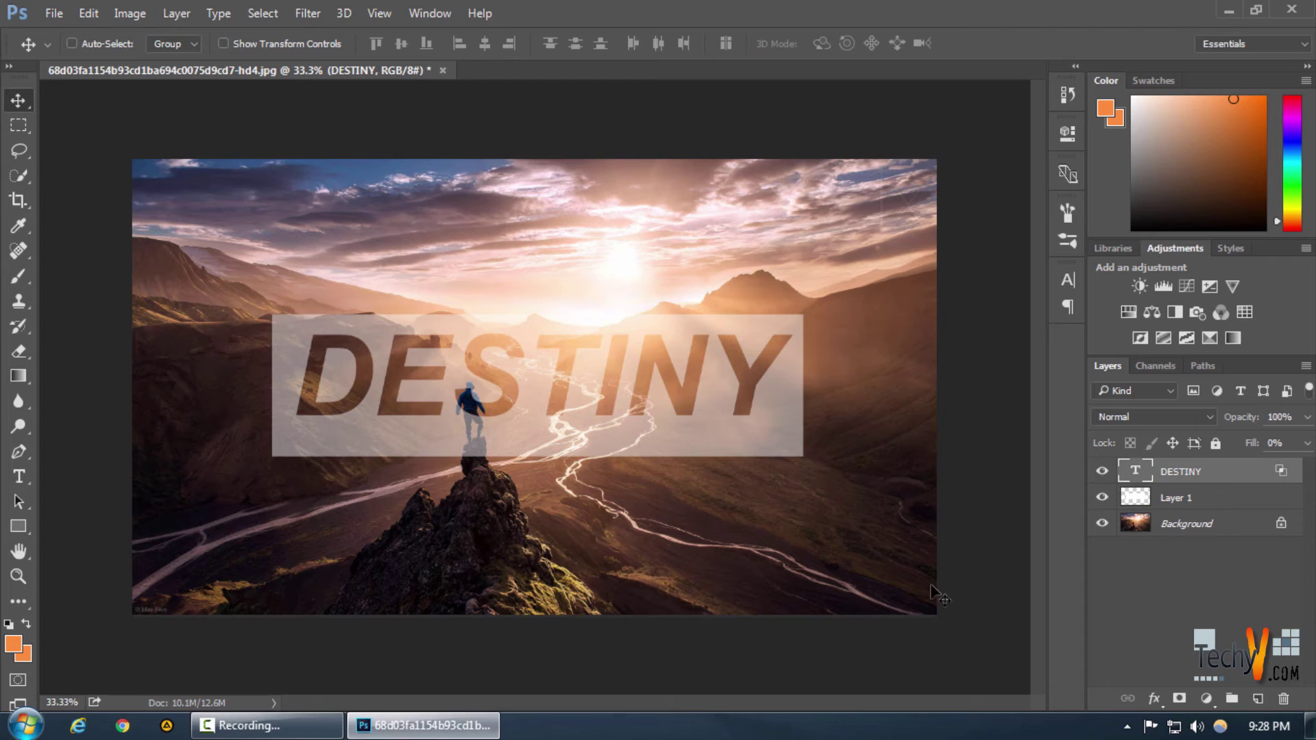
left_click(1210, 506)
key("ctrl+t")
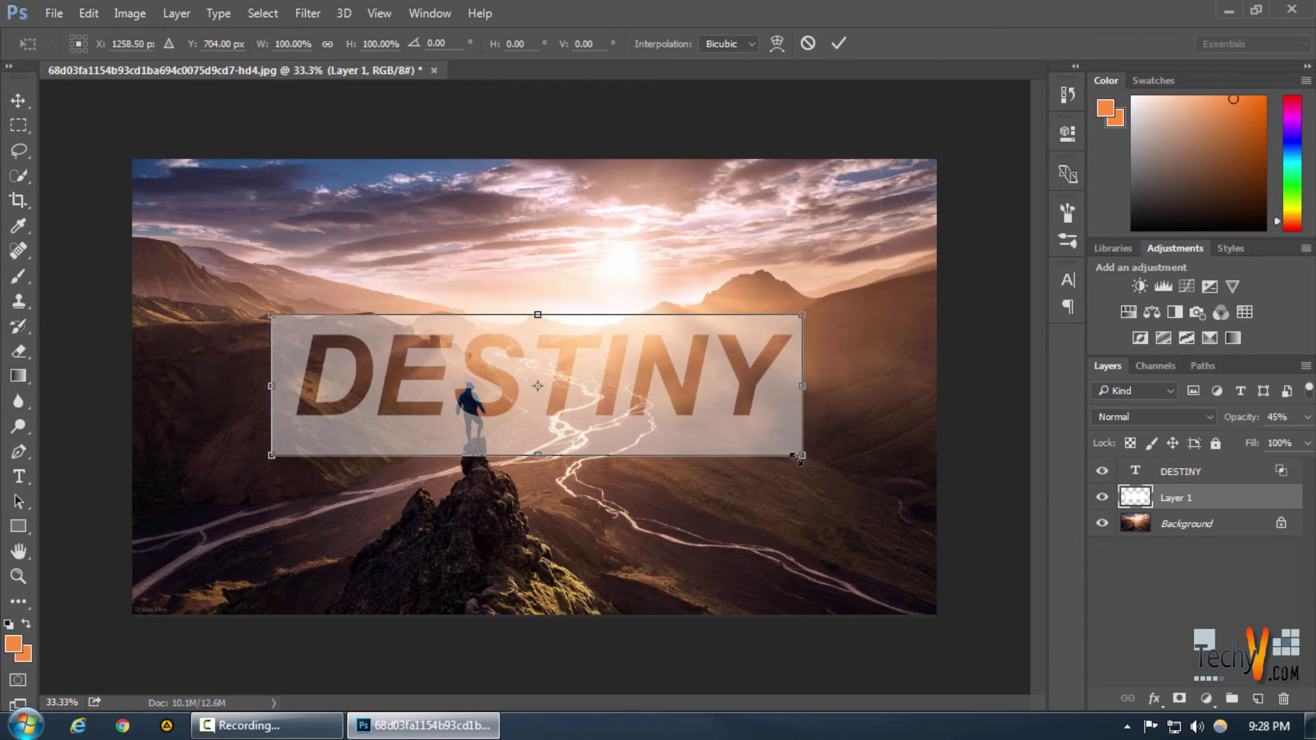
left_click_drag(797, 458, 937, 614)
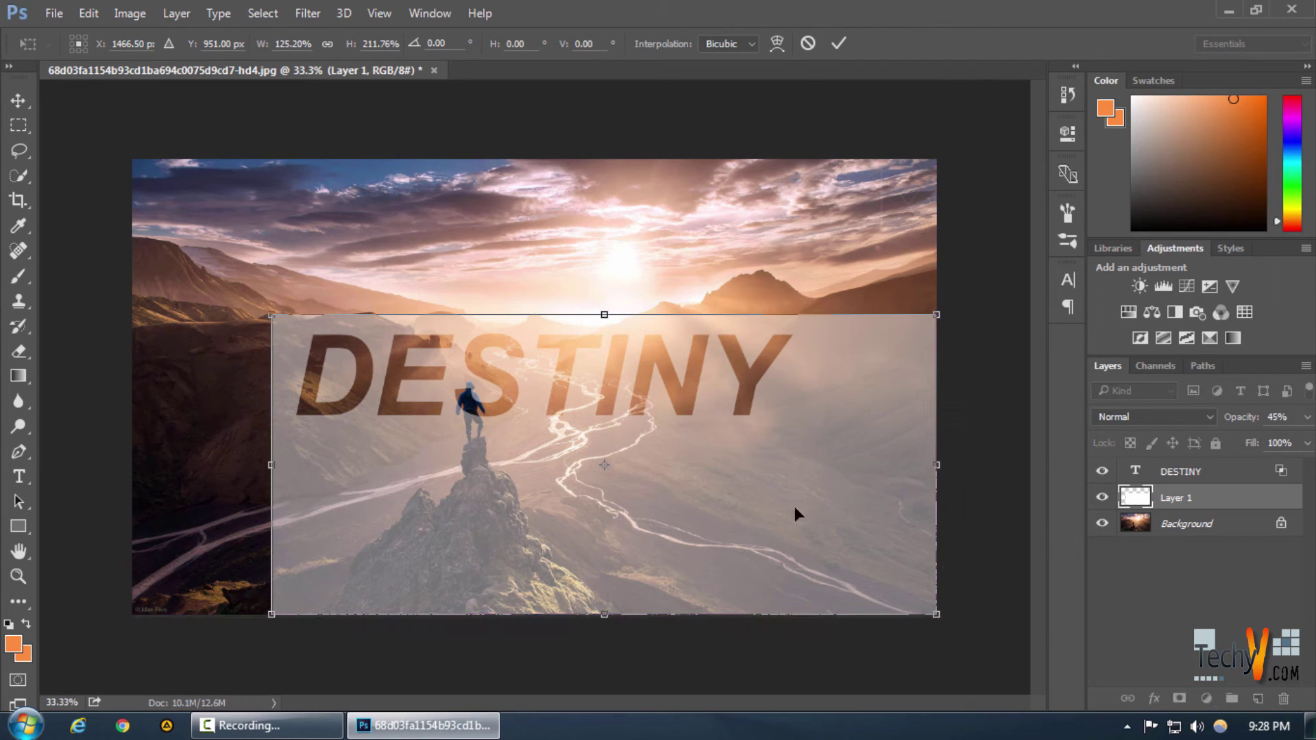
left_click_drag(264, 310, 133, 164)
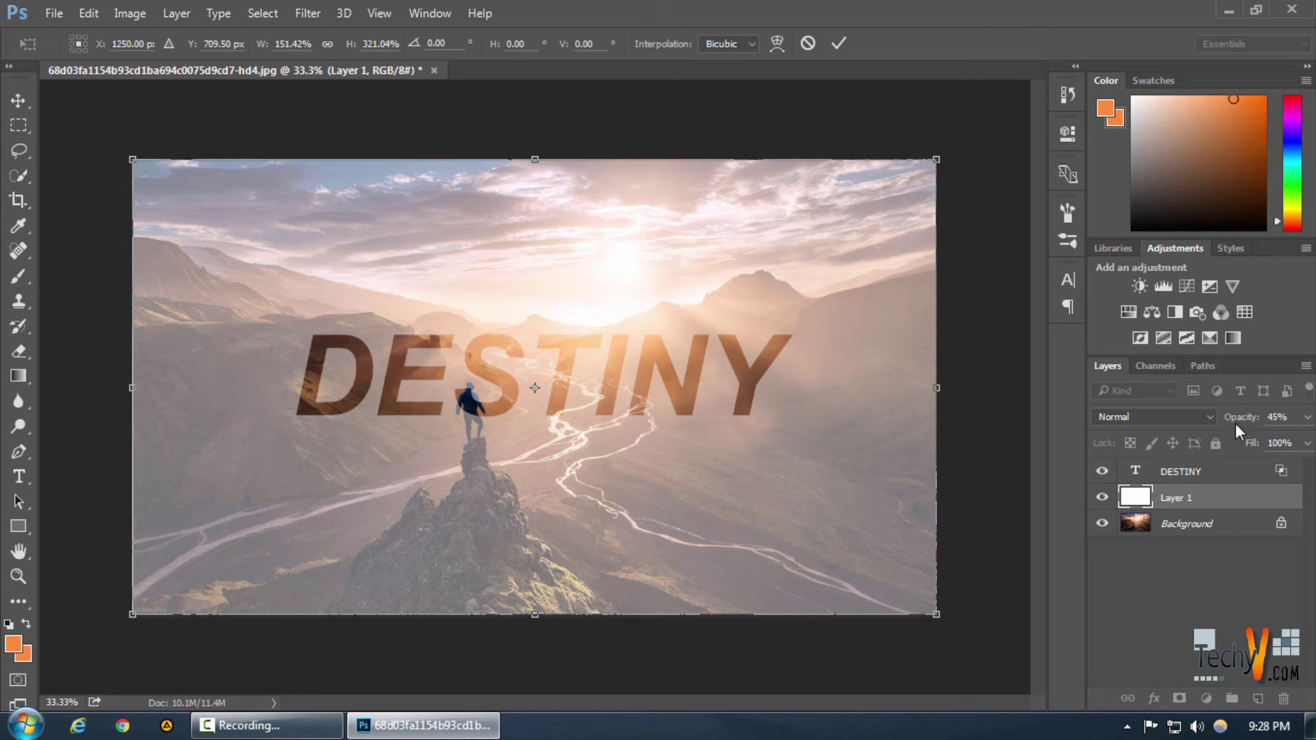
Set the white overlay layer's opacity to 38%.
left_click_drag(1235, 422, 1251, 428)
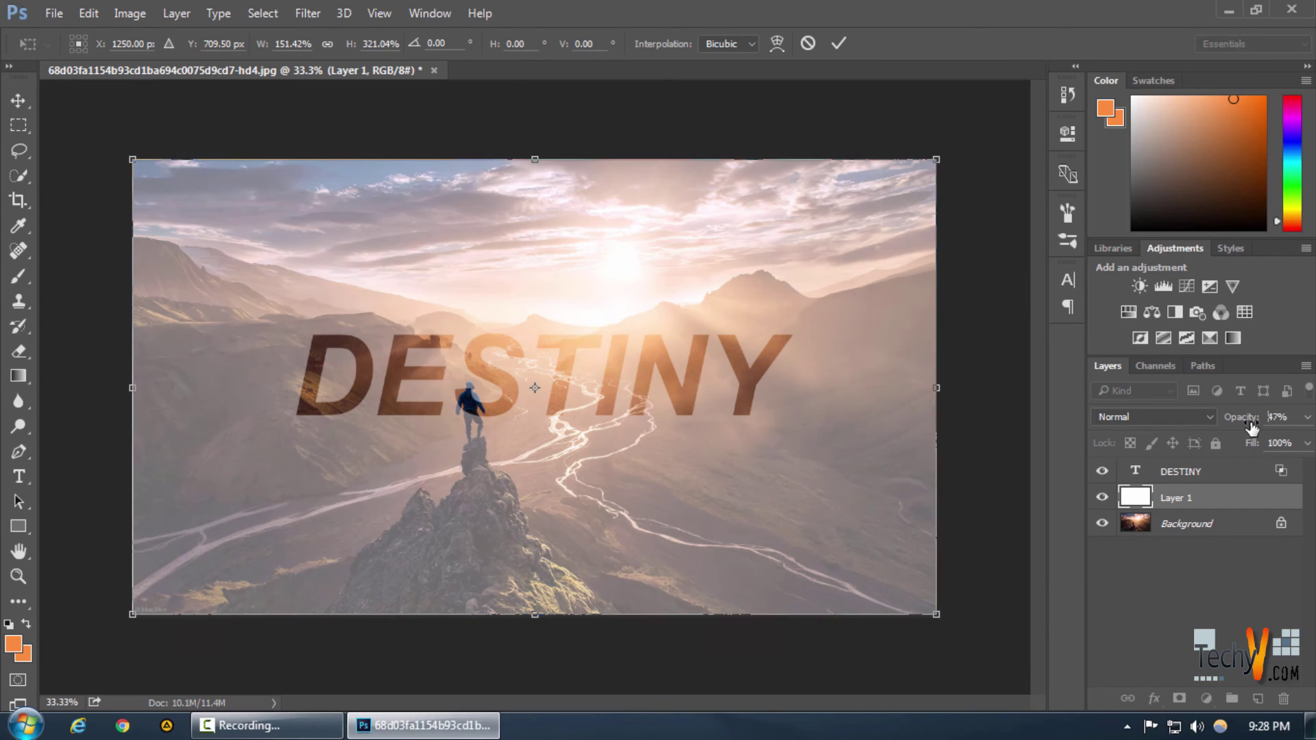
left_click_drag(1251, 428, 1238, 427)
left_click_drag(1234, 419, 1227, 420)
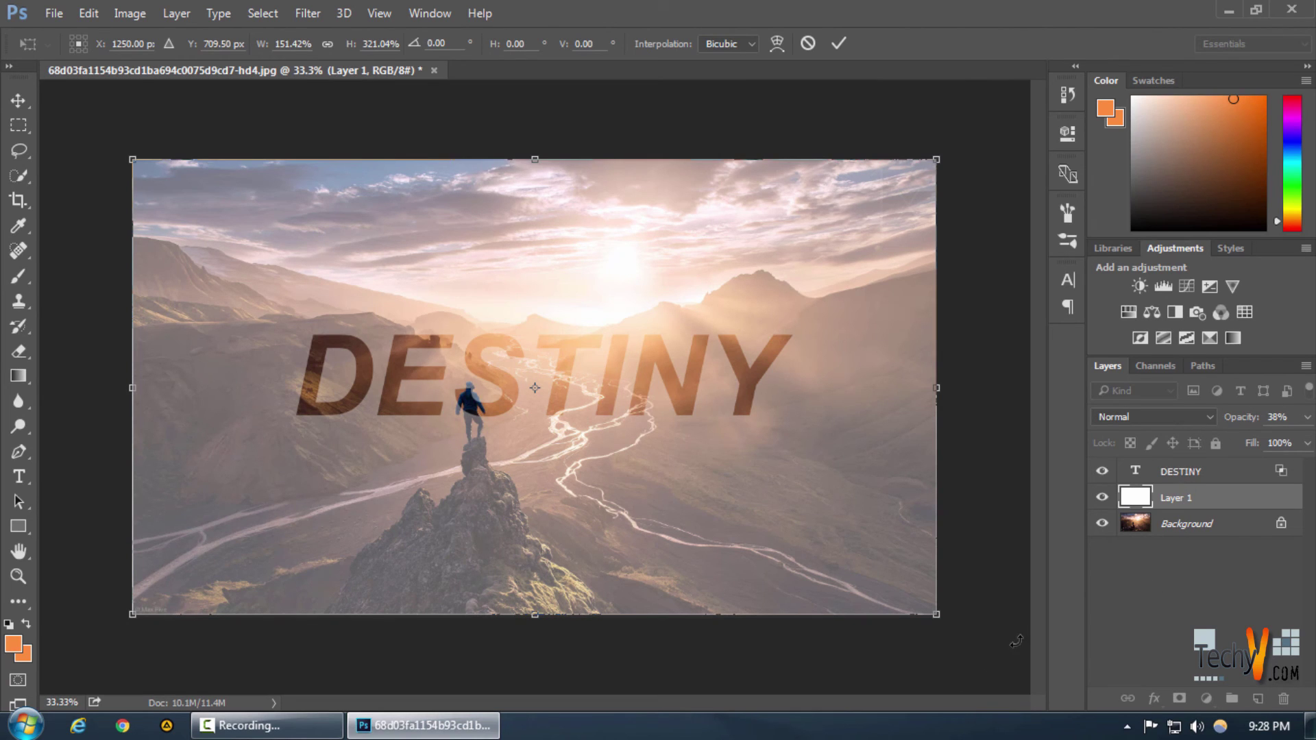
key("Return")
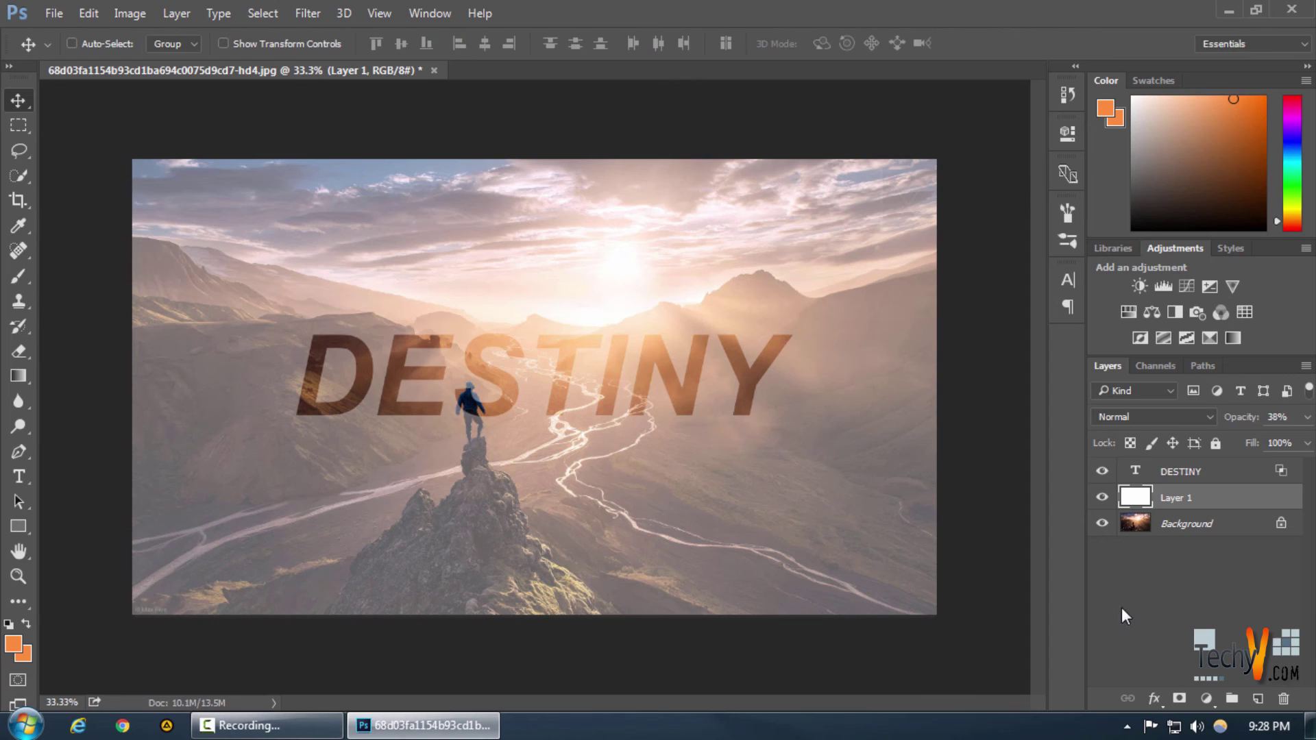
left_click(1137, 586)
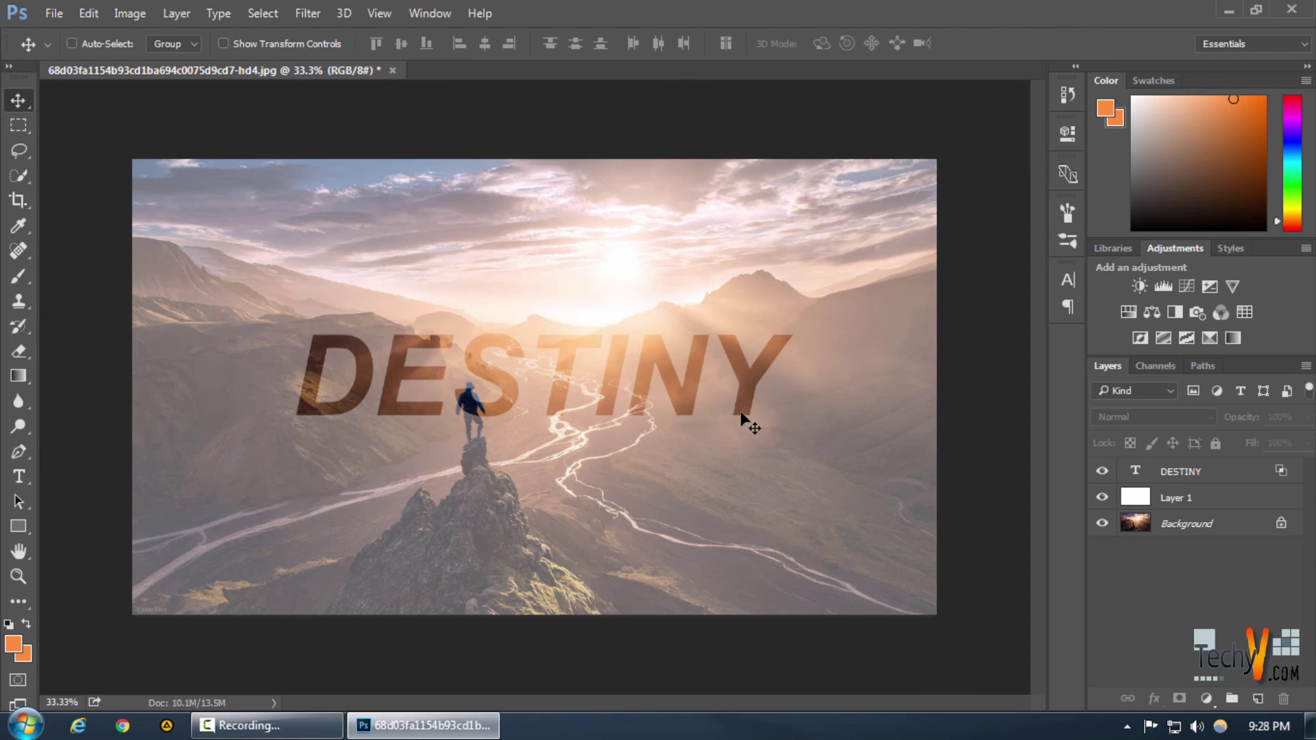